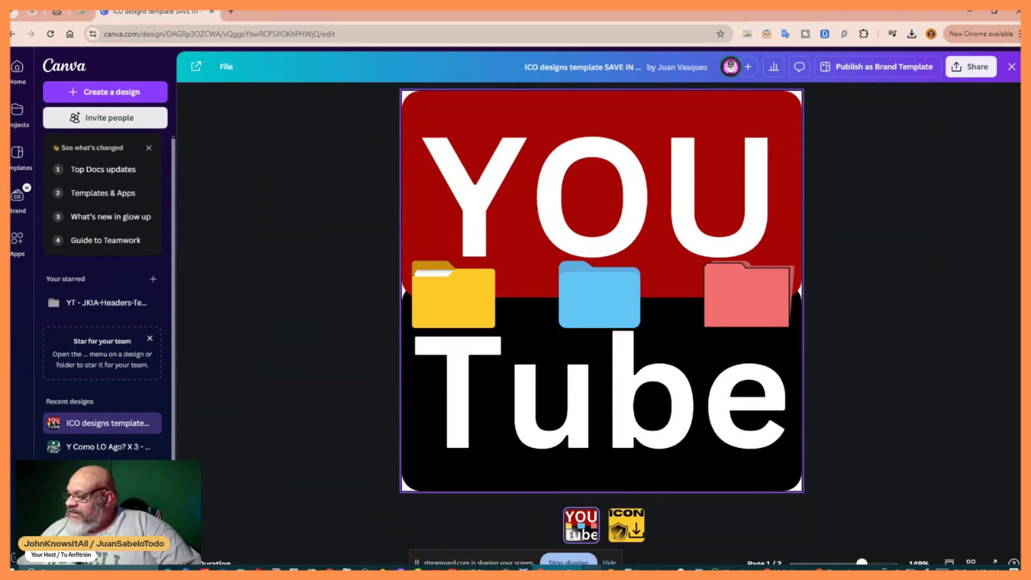
Switch to File Explorer and examine the YT-Playlist folder's custom icon on the easystore (H:) drive, leaving the window minimized
mouse_move(629, 572)
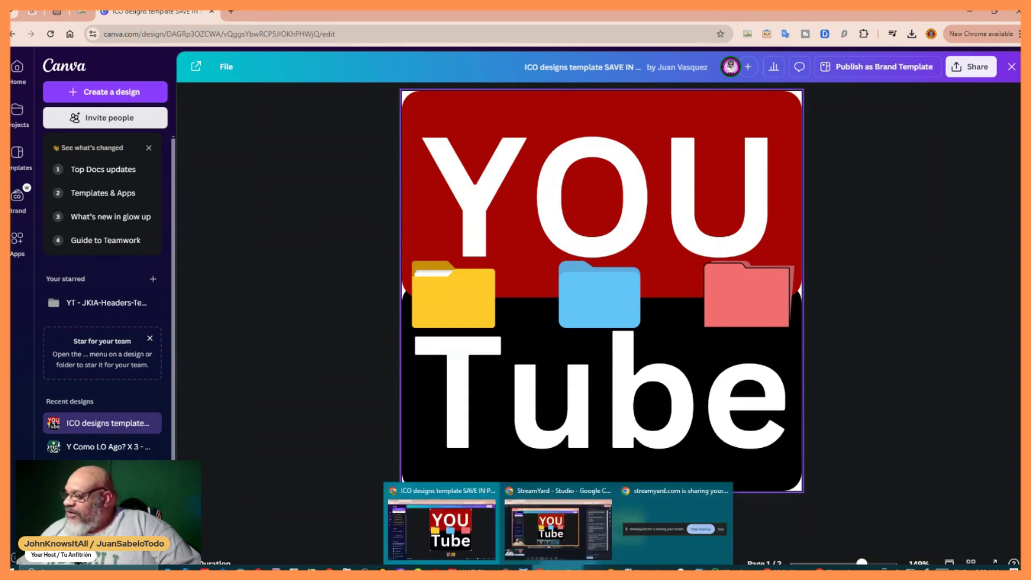
mouse_move(471, 570)
mouse_move(733, 571)
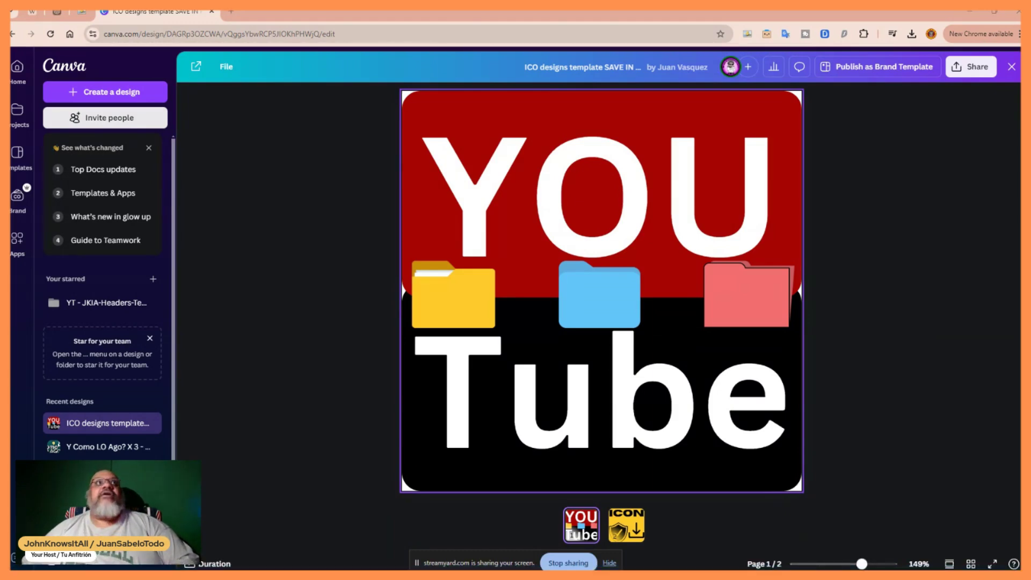
drag(11, 96, 551, 147)
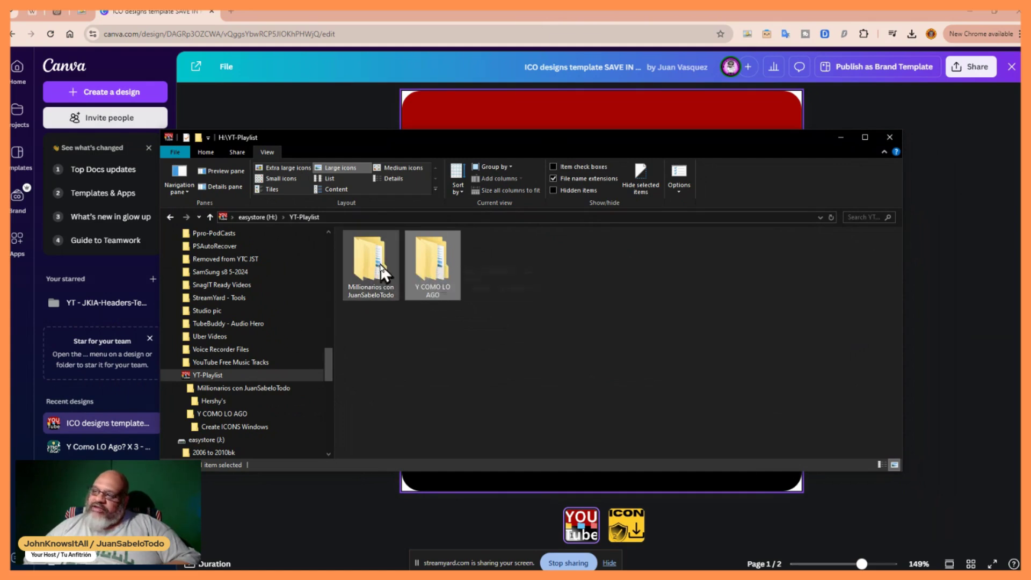
click(209, 217)
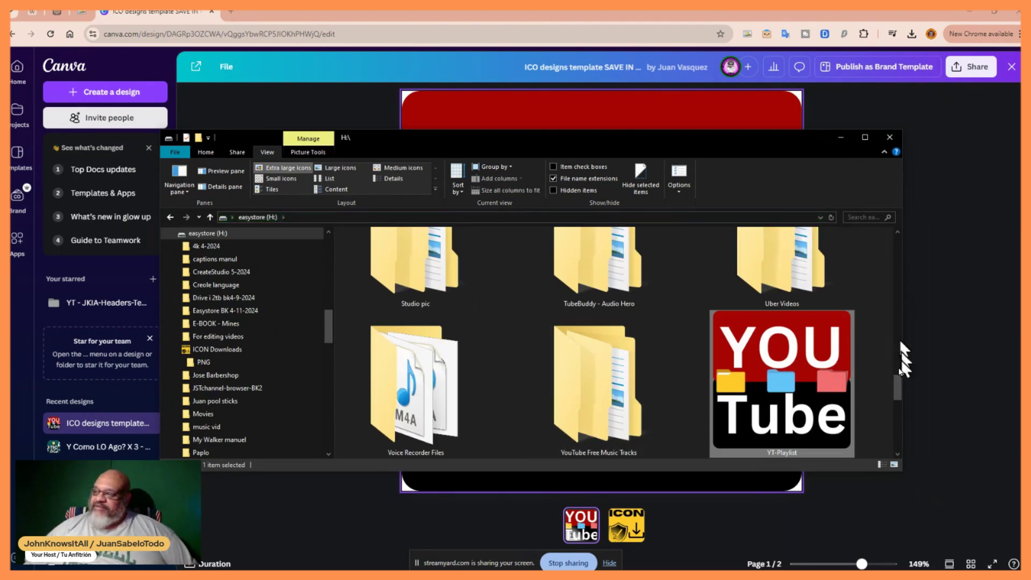
scroll(898, 386, down, 1)
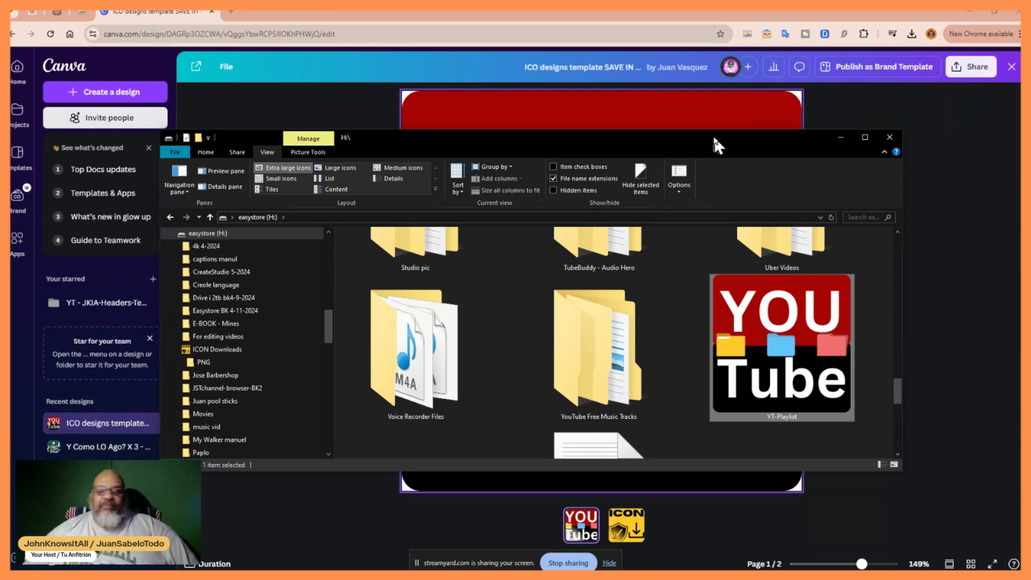
click(841, 140)
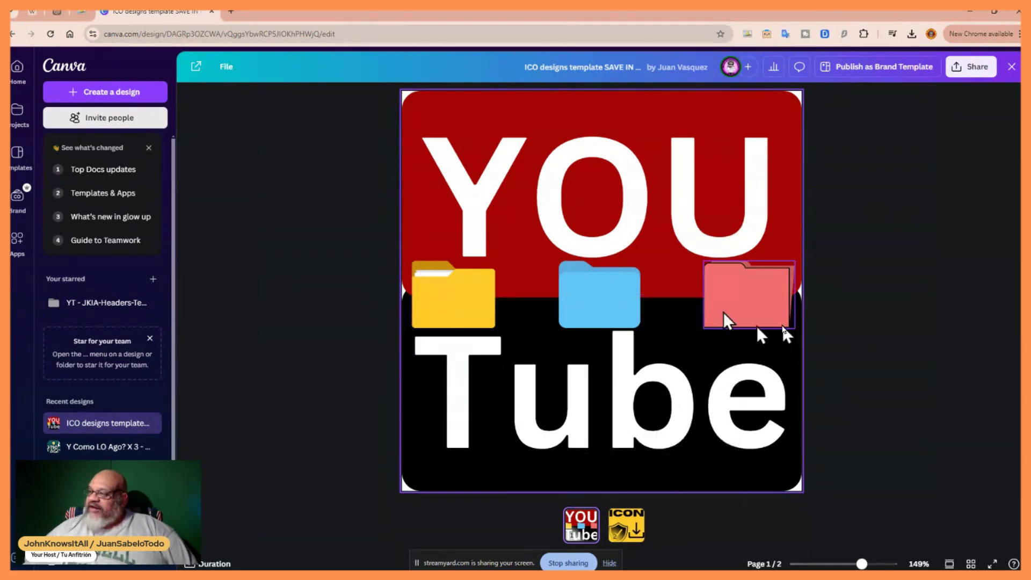
Open the ICON page in the Canva editor and set the PNG download to use a transparent background
click(633, 518)
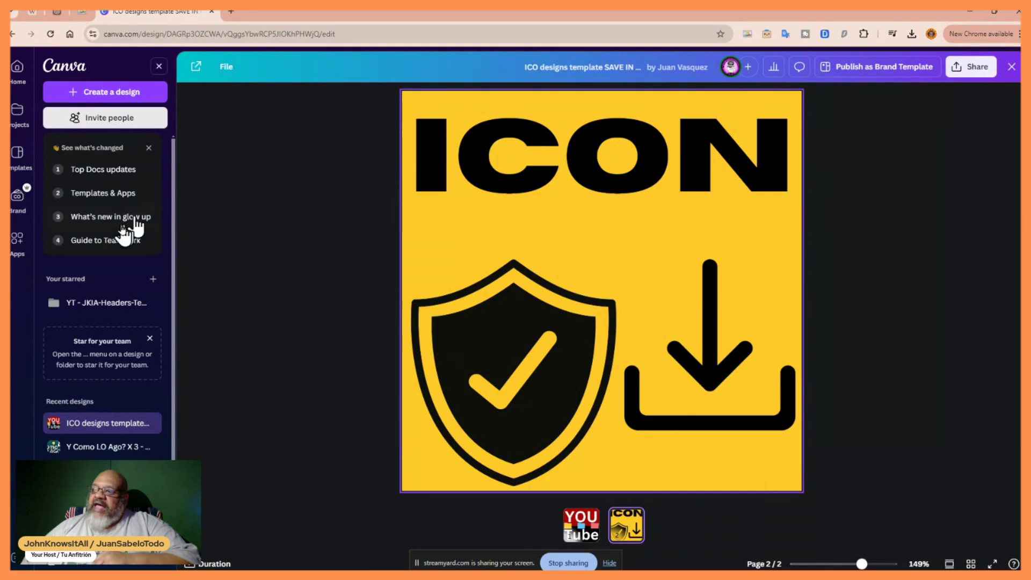
click(159, 67)
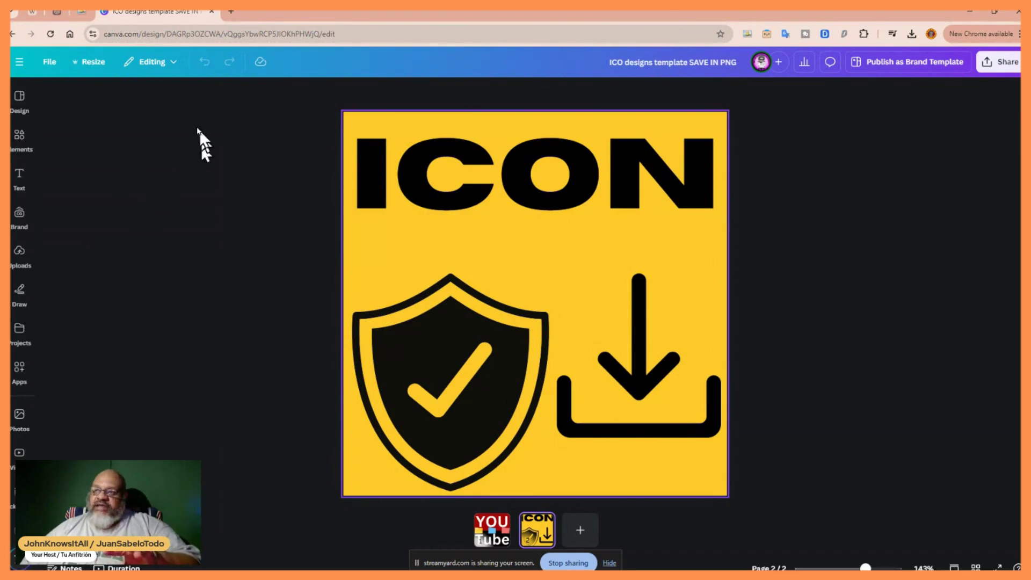
click(50, 63)
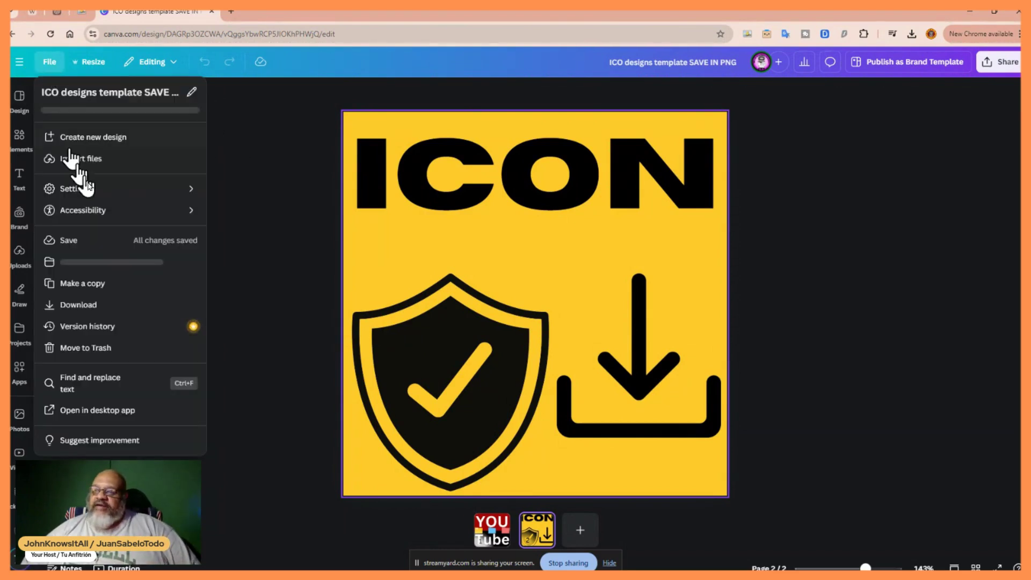
click(92, 307)
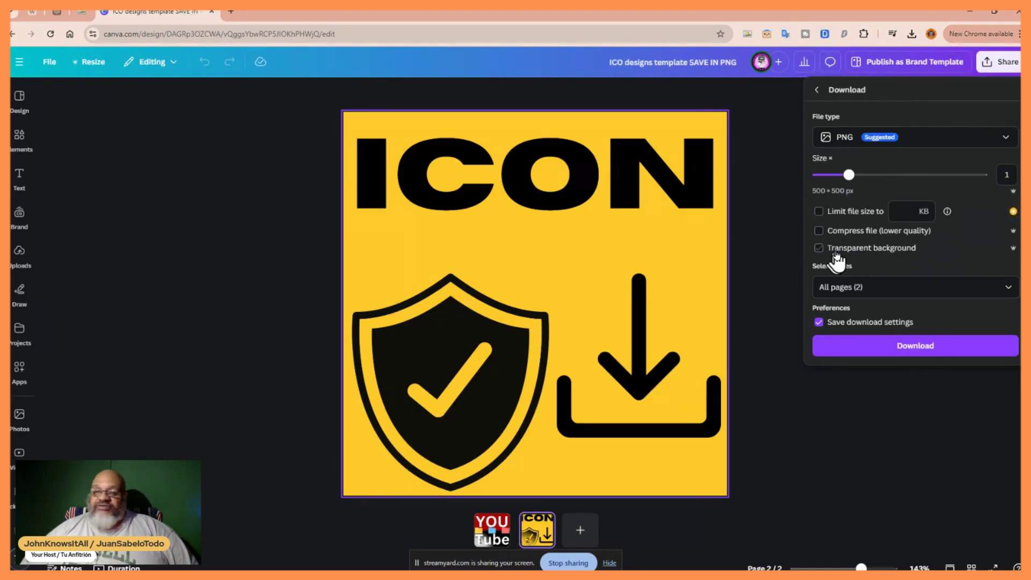
click(819, 249)
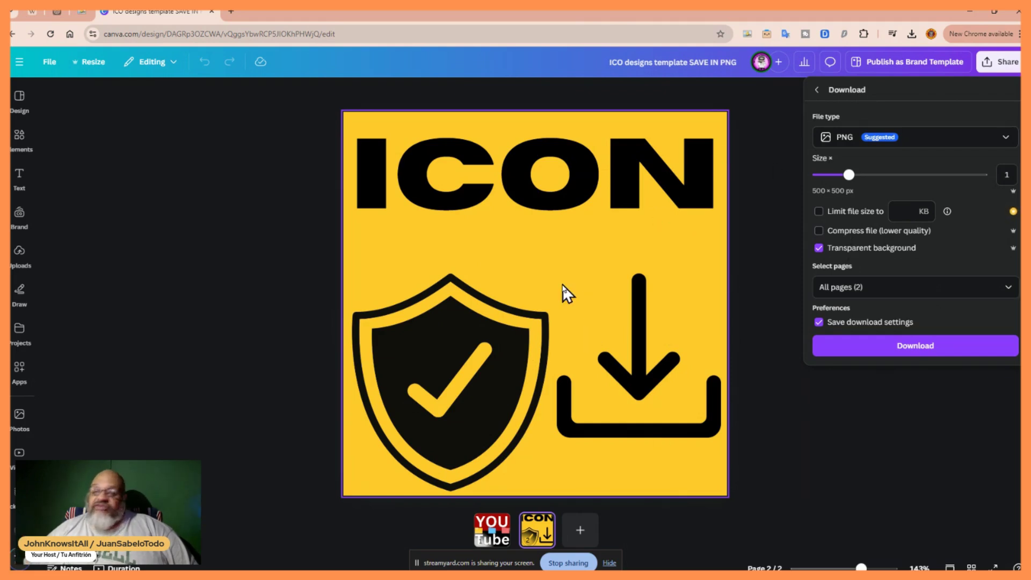
Limit the pages to download to Page 1 only
click(938, 288)
click(1009, 319)
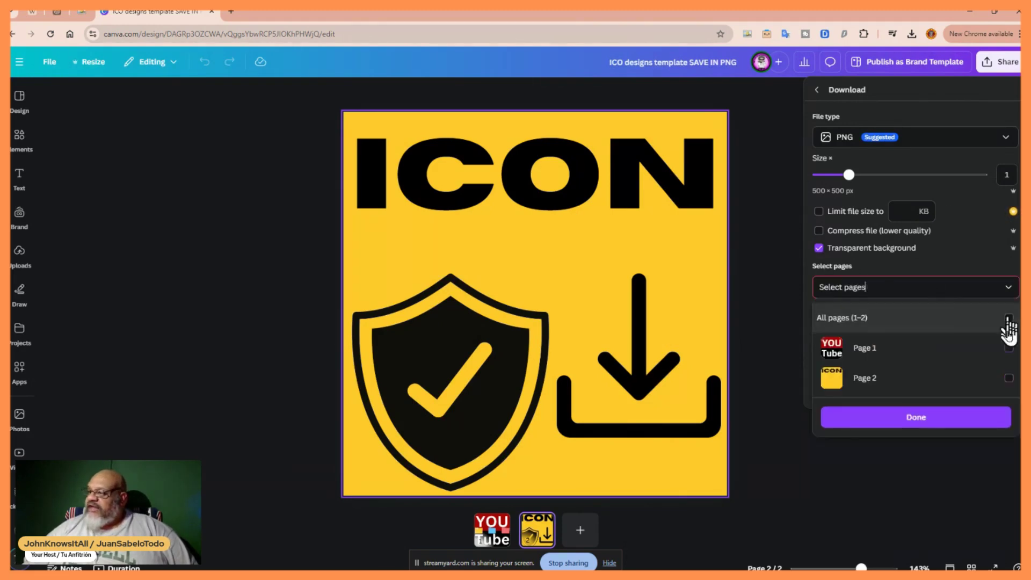
click(1010, 380)
click(1009, 350)
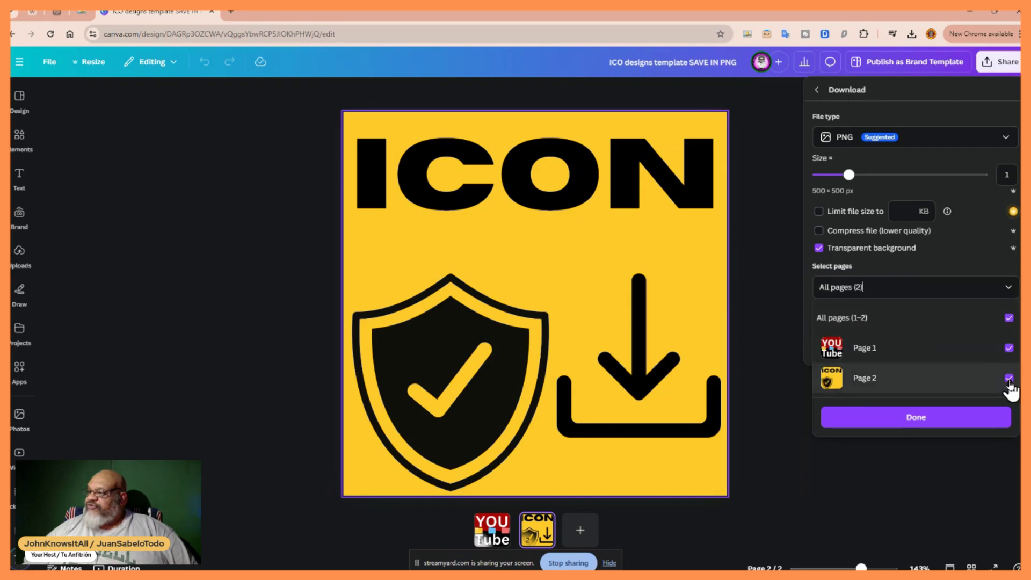
click(1009, 378)
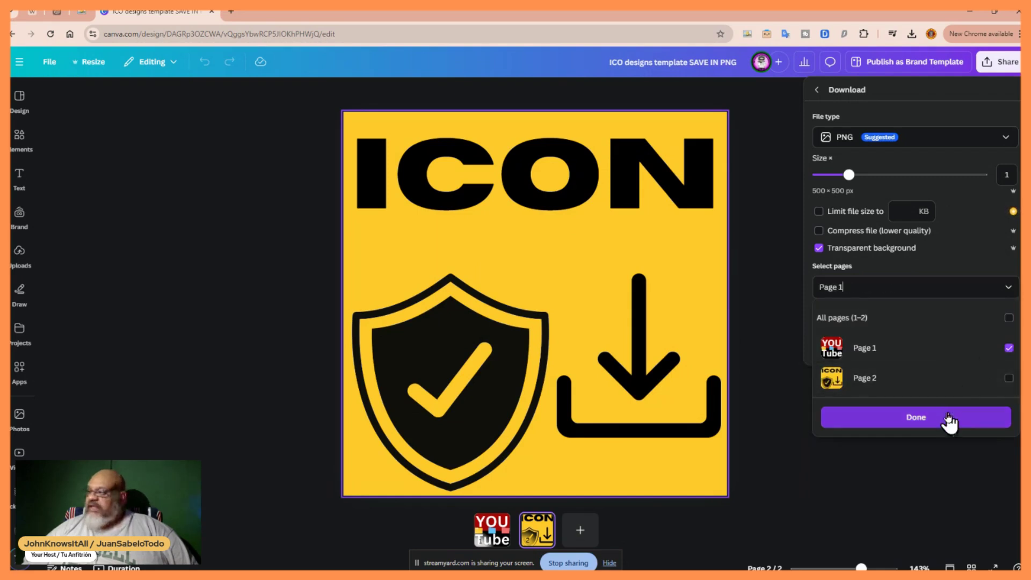
click(838, 411)
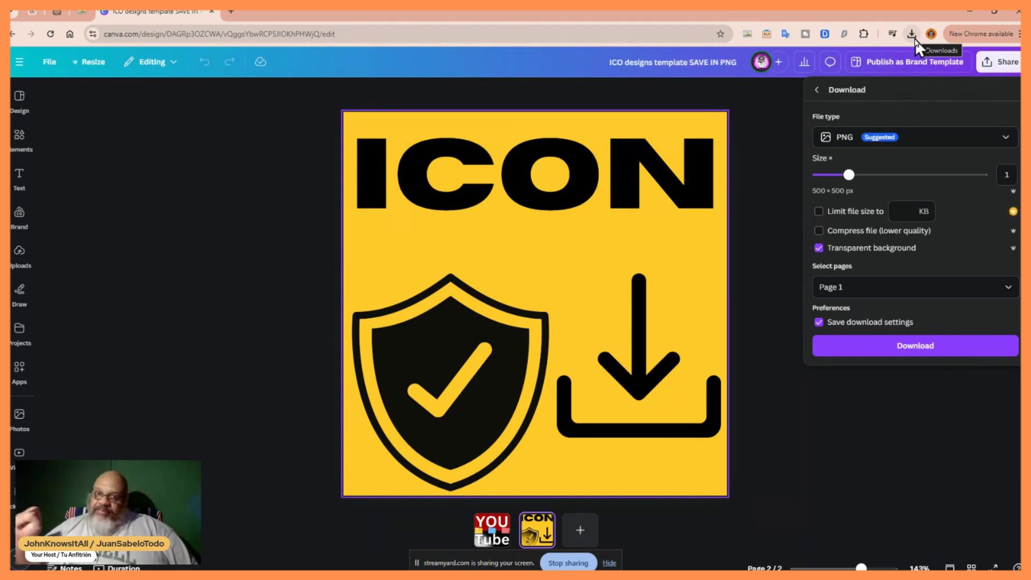
Open the bookmarked ConvertICO.com PNG to ICO converter in a new browser tab
click(231, 11)
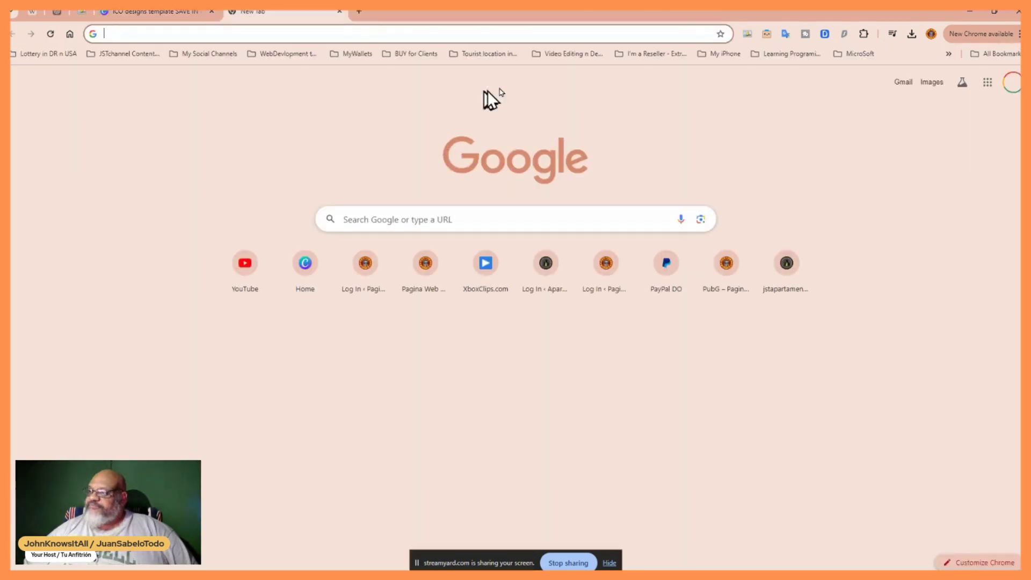
click(861, 56)
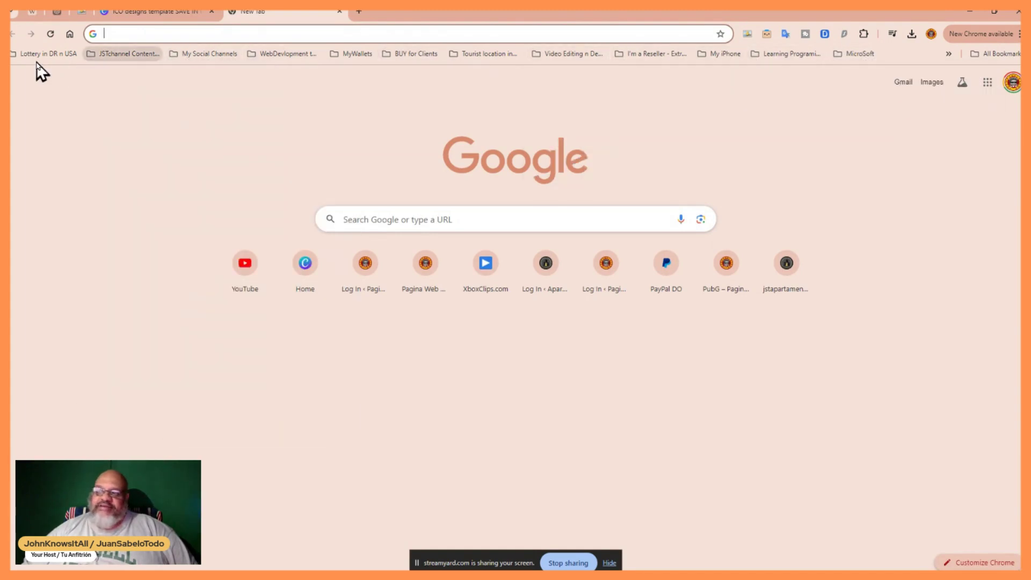
mouse_move(285, 54)
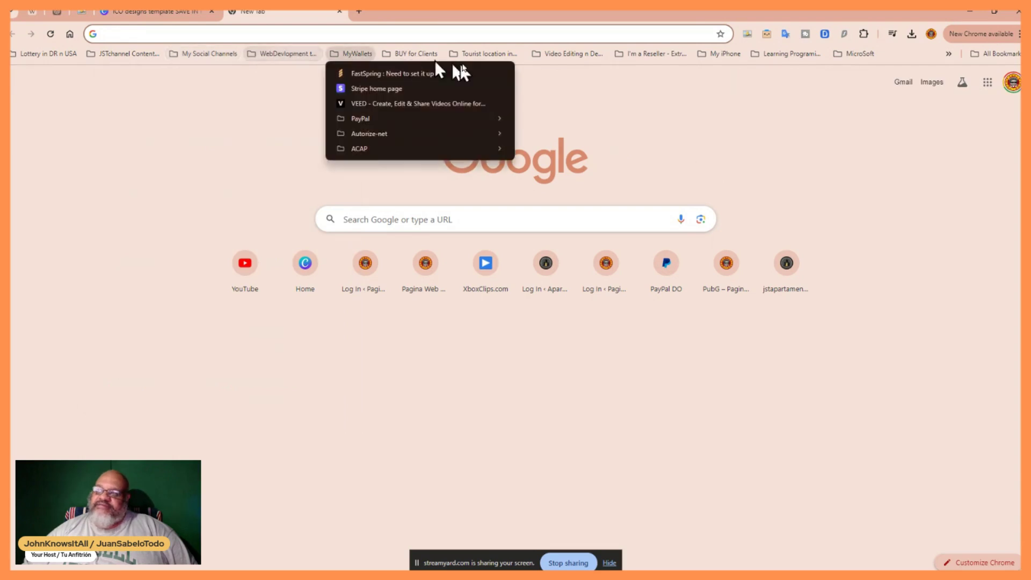
mouse_move(872, 53)
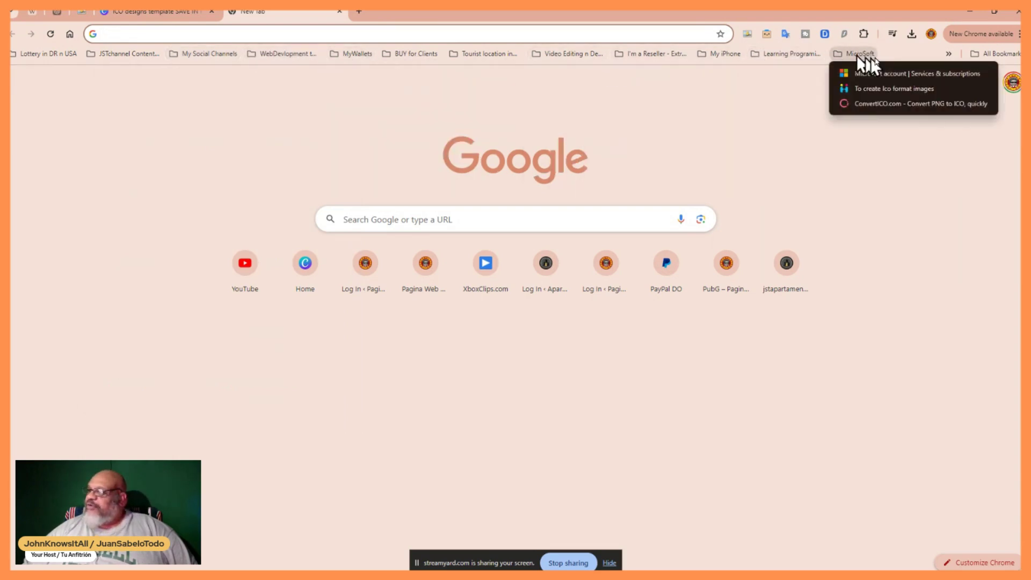
click(872, 105)
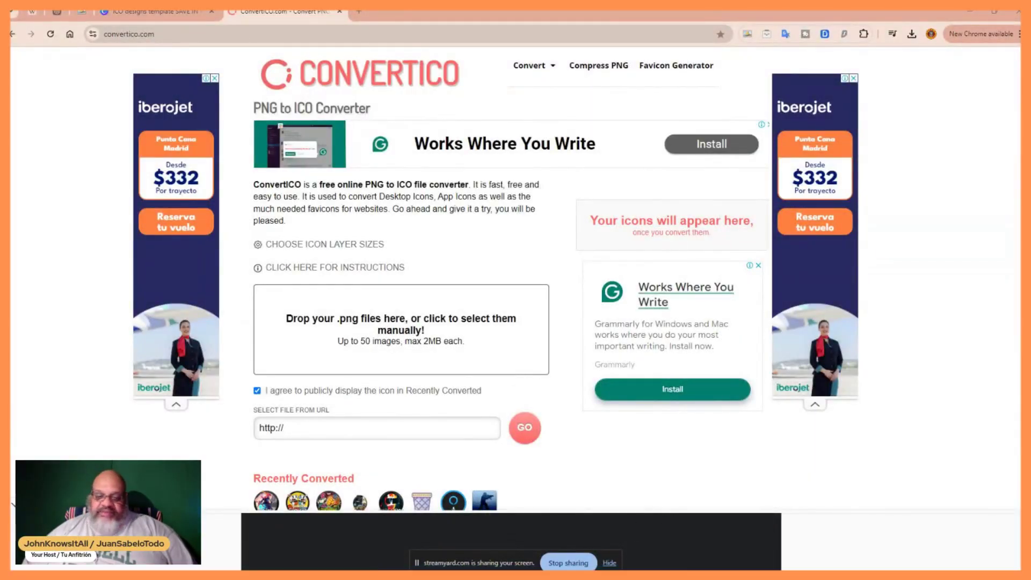
Open the ICON Downloads folder on easystore (H:) in File Explorer, then enlarge and reposition its window
click(225, 570)
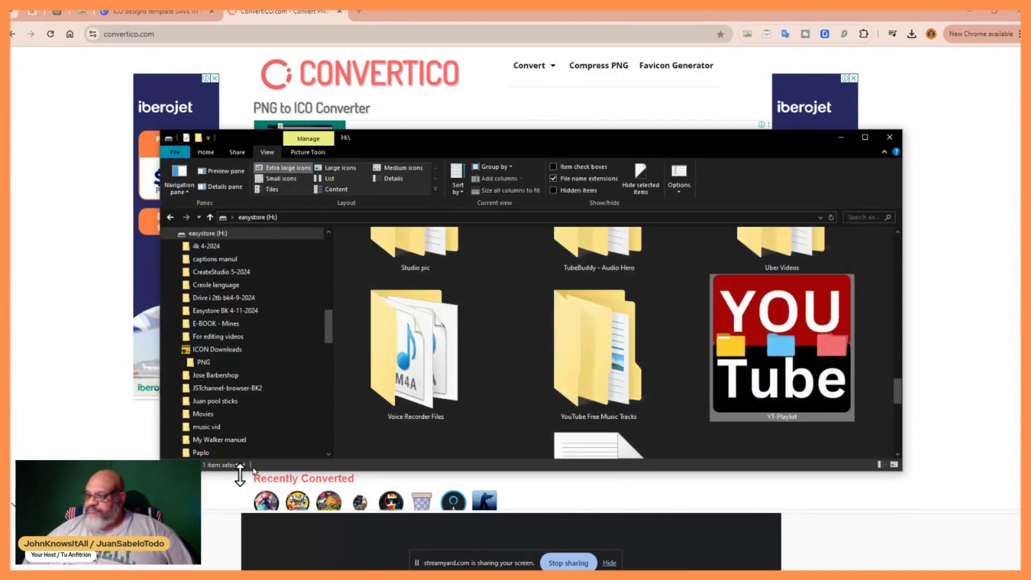
drag(901, 393, 896, 280)
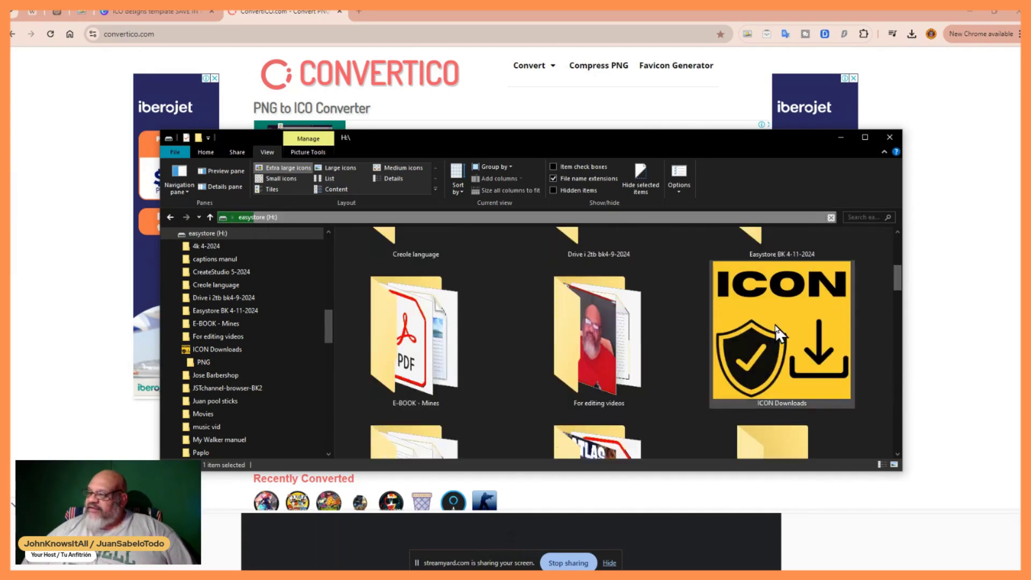
double_click(776, 324)
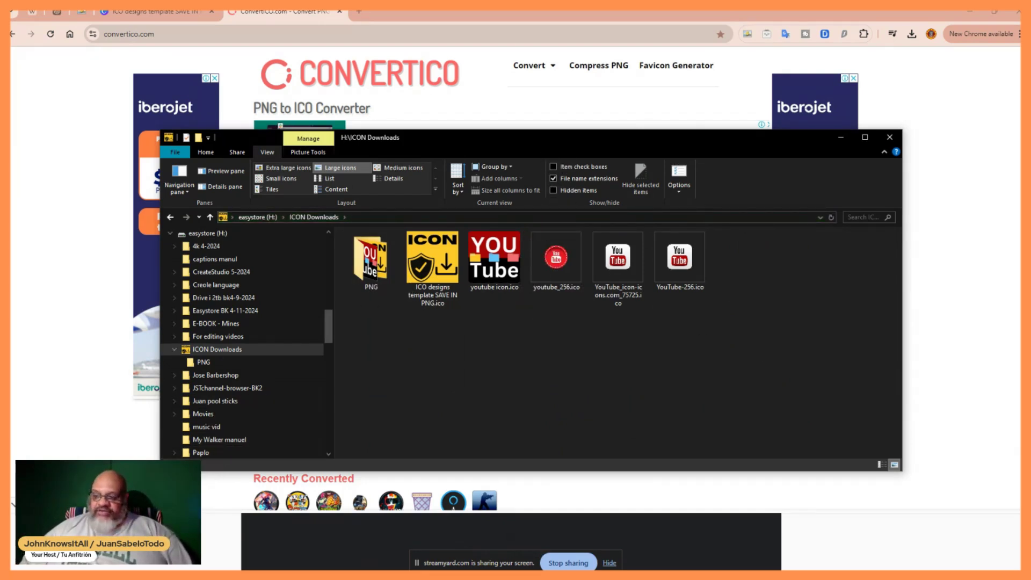
drag(160, 471, 86, 540)
drag(469, 141, 395, 63)
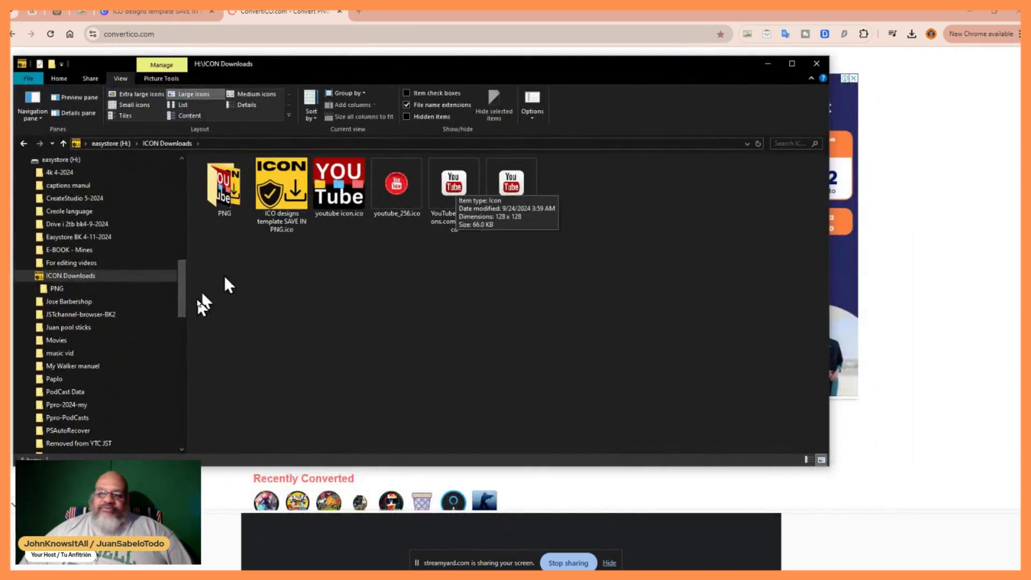
Examine the drives, libraries and This PC locations in the maximized folder tree, then restore the window size
drag(180, 294, 189, 253)
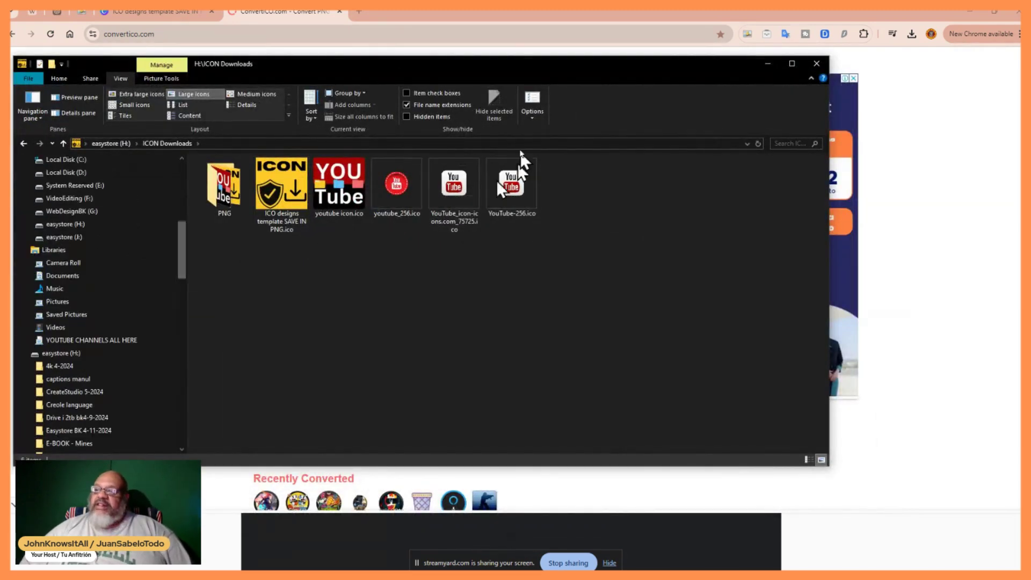
click(792, 64)
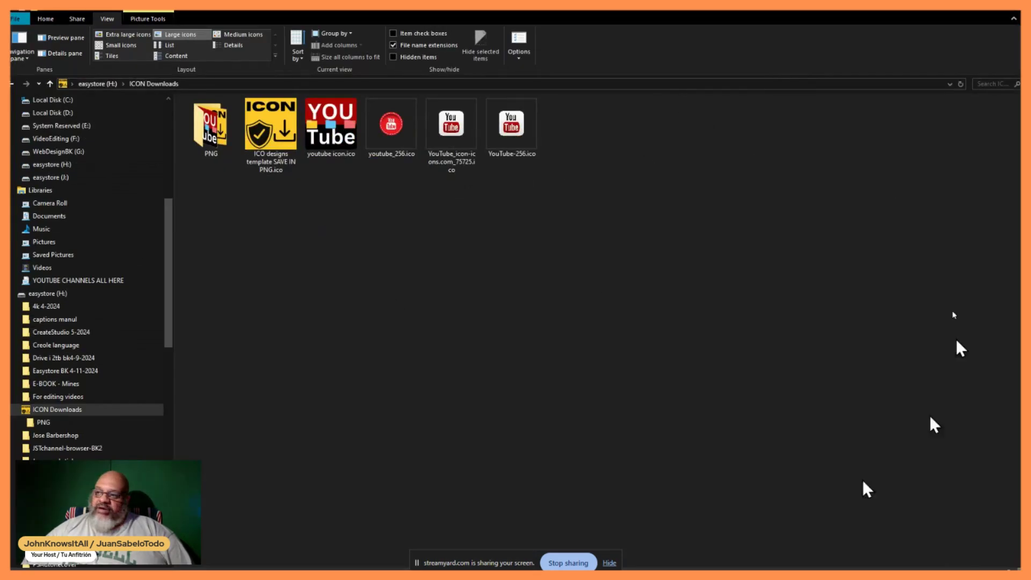
drag(173, 253, 173, 186)
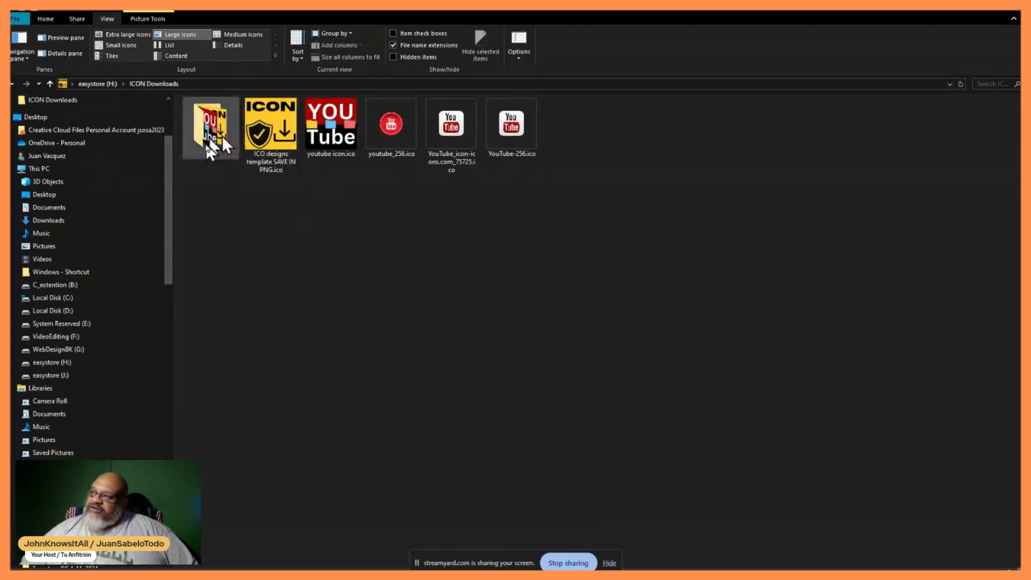
click(1000, 16)
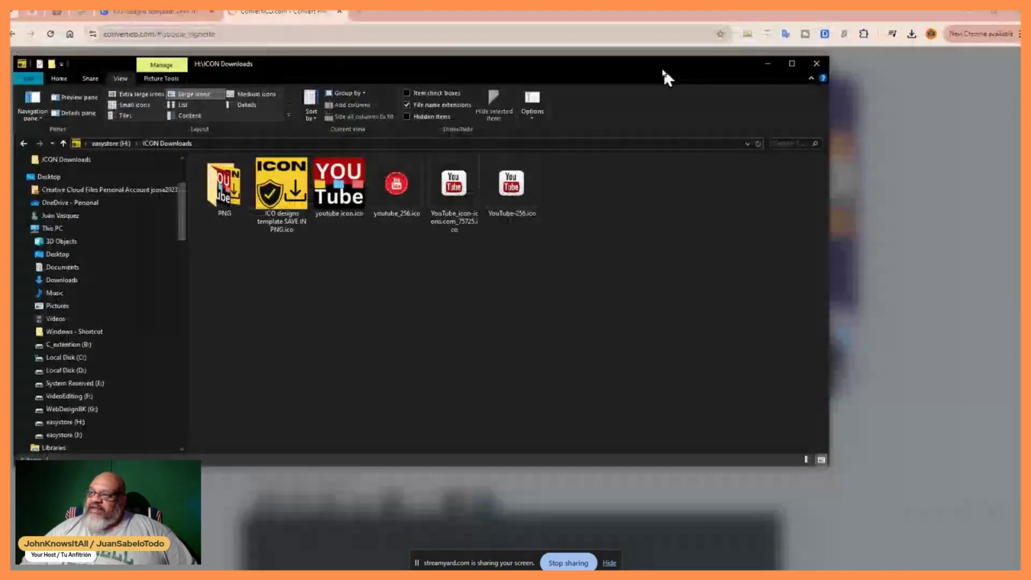
Return to the Canva design and open the PNG subfolder of ICON Downloads in File Explorer over it
drag(664, 67, 717, 184)
click(280, 12)
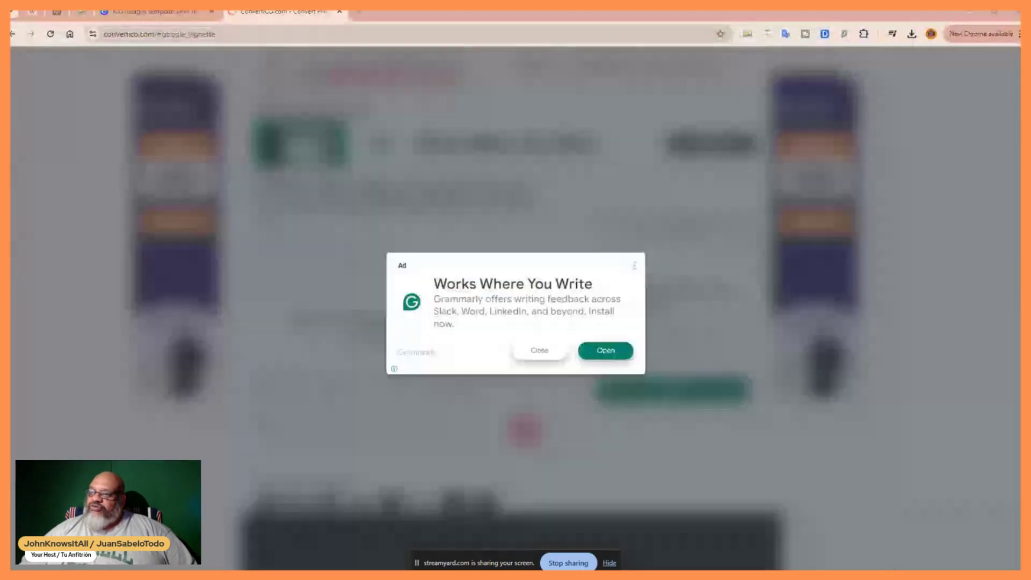
click(177, 11)
drag(11, 195, 705, 106)
click(328, 235)
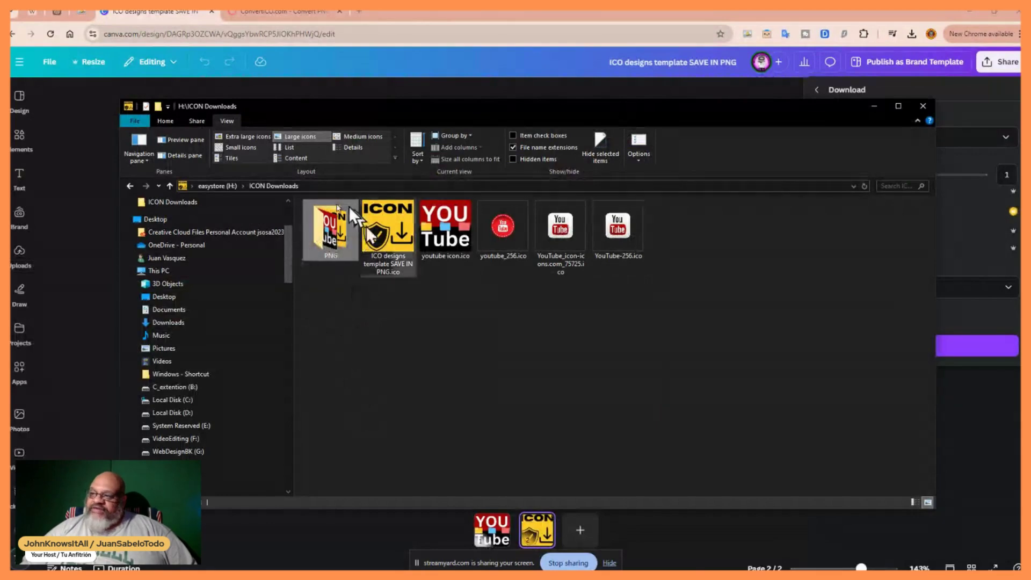
double_click(324, 227)
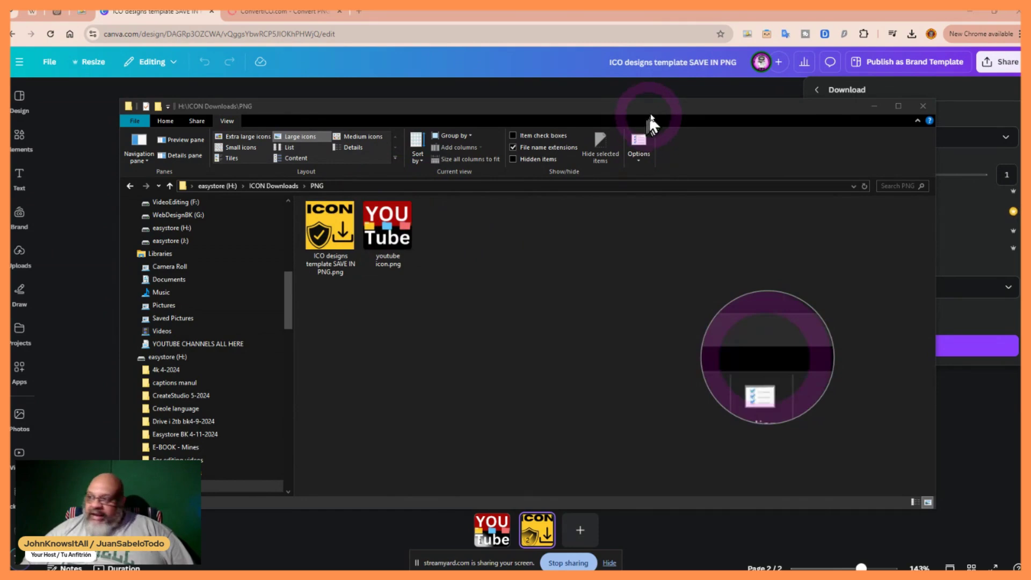
Switch to the ConvertICO page, dismiss its advert, and bring the PNG folder window in front of it
drag(666, 107, 645, 135)
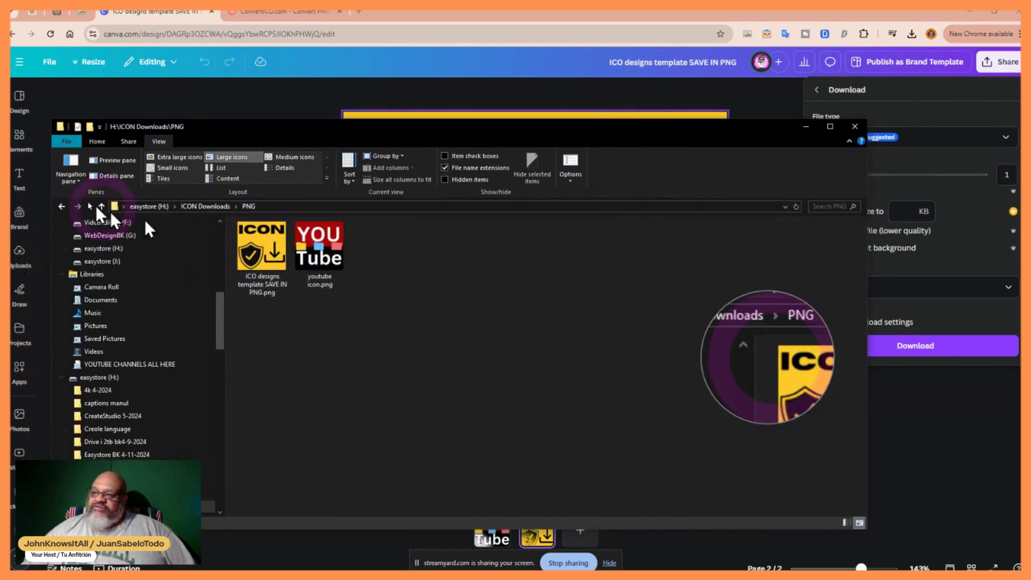
click(477, 86)
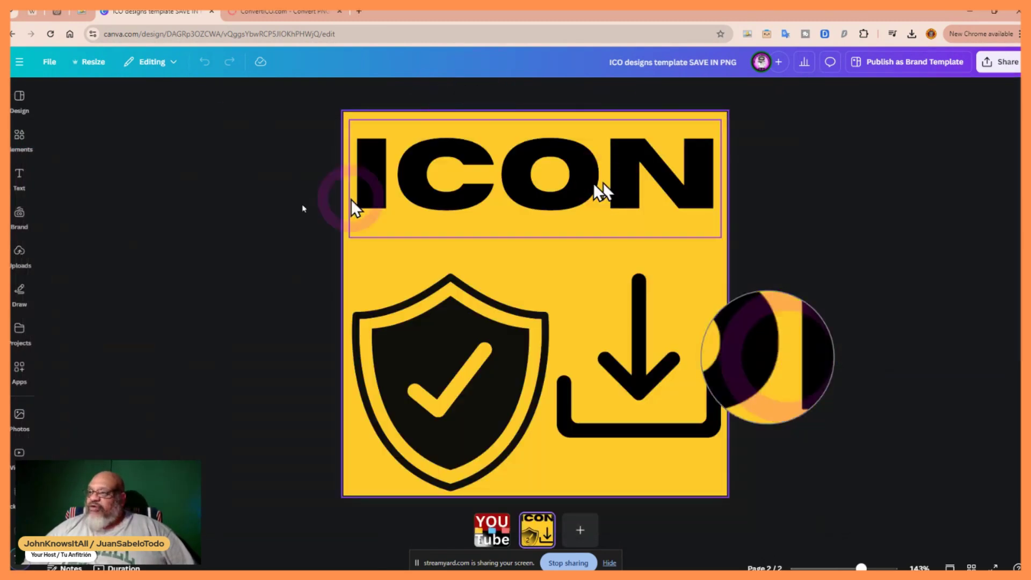
click(265, 12)
click(550, 358)
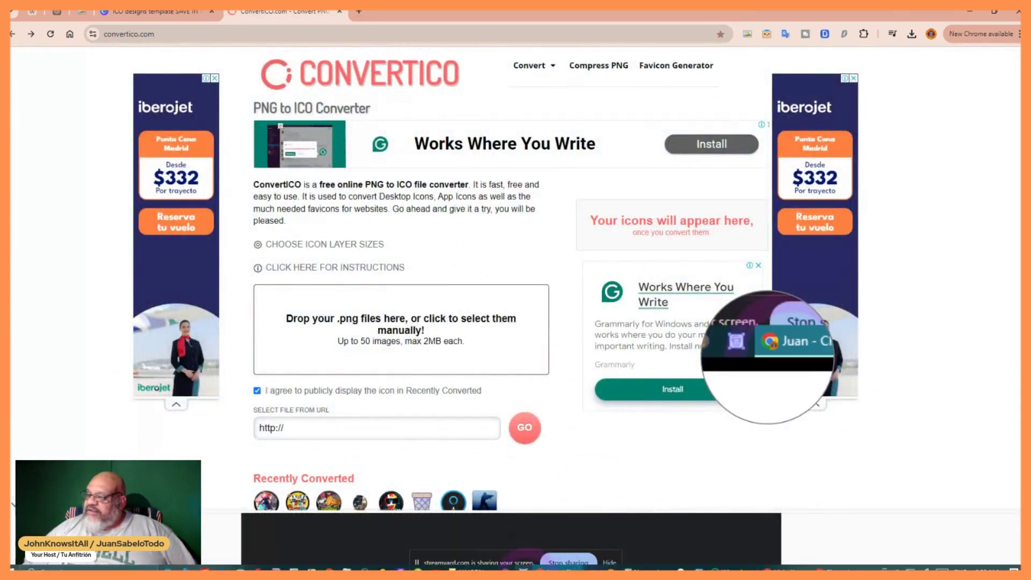
click(470, 568)
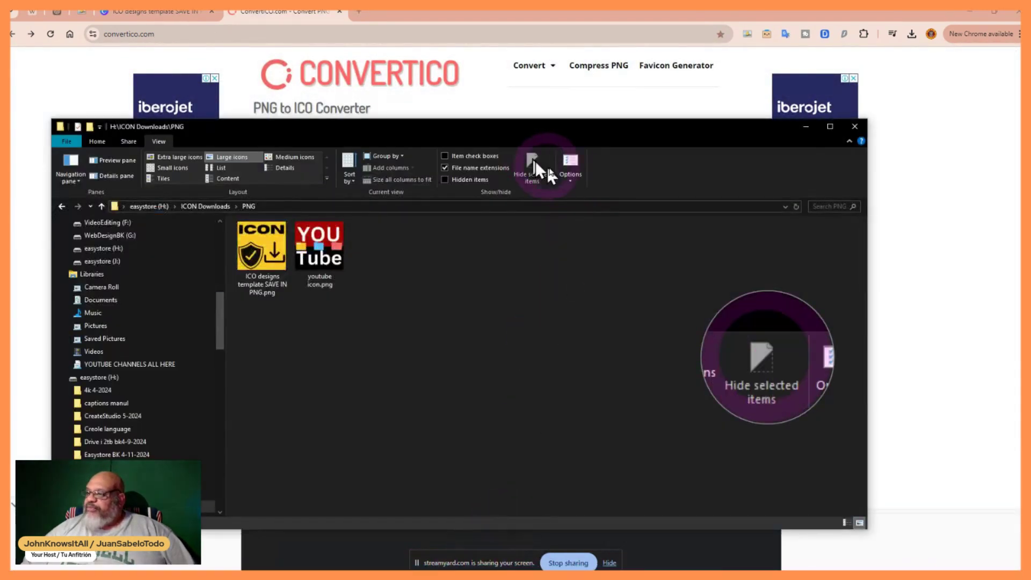
Convert "ICO designs template SAVE IN PNG.png" from the PNG folder with ConvertICO and download the resulting ICO file
drag(646, 128, 811, 402)
drag(419, 525, 421, 339)
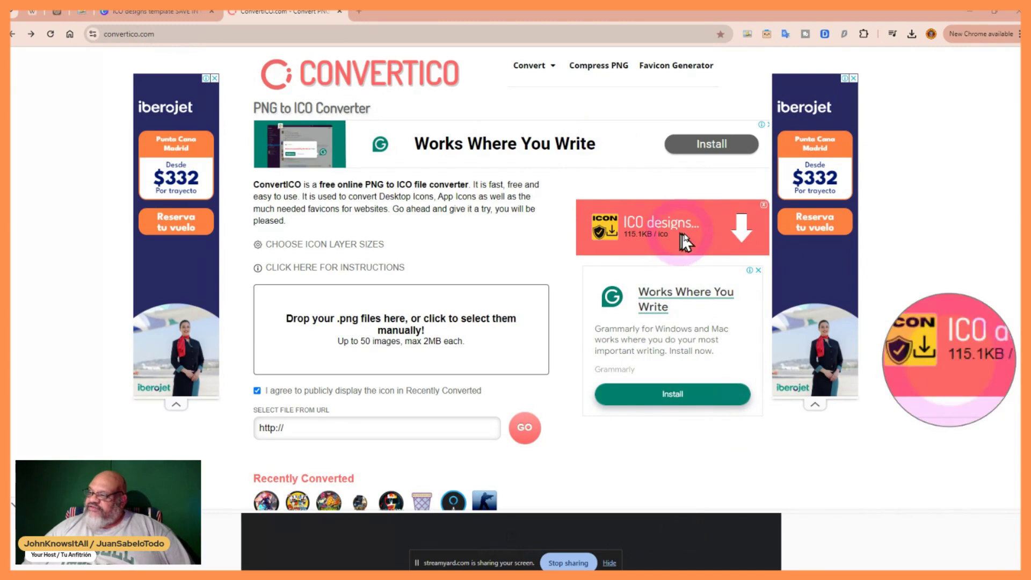
click(737, 249)
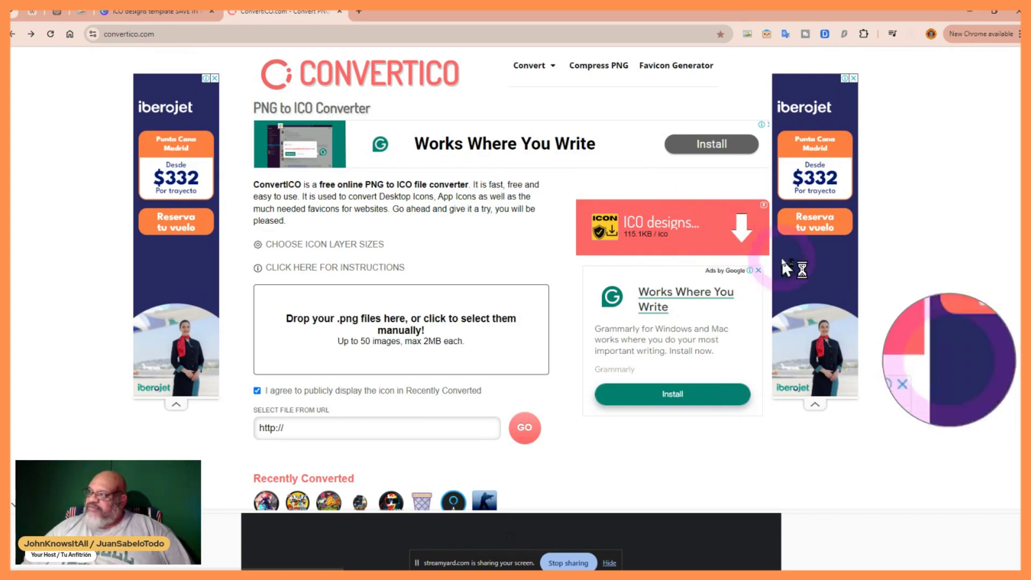
Show the downloaded ICO file in its JSTchannel Browser folder and bring the ICON Downloads PNG window in front of it
click(913, 34)
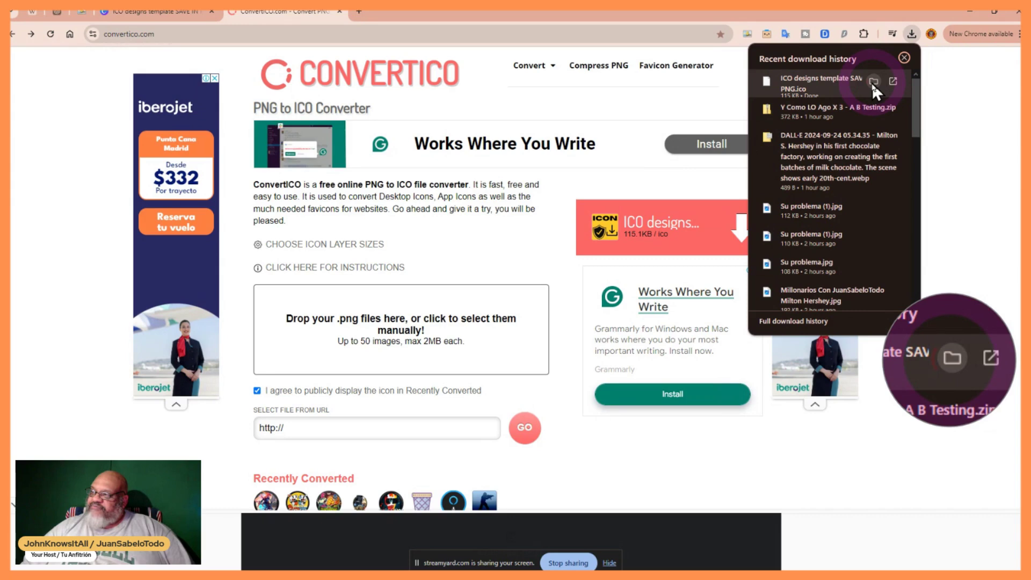
click(874, 82)
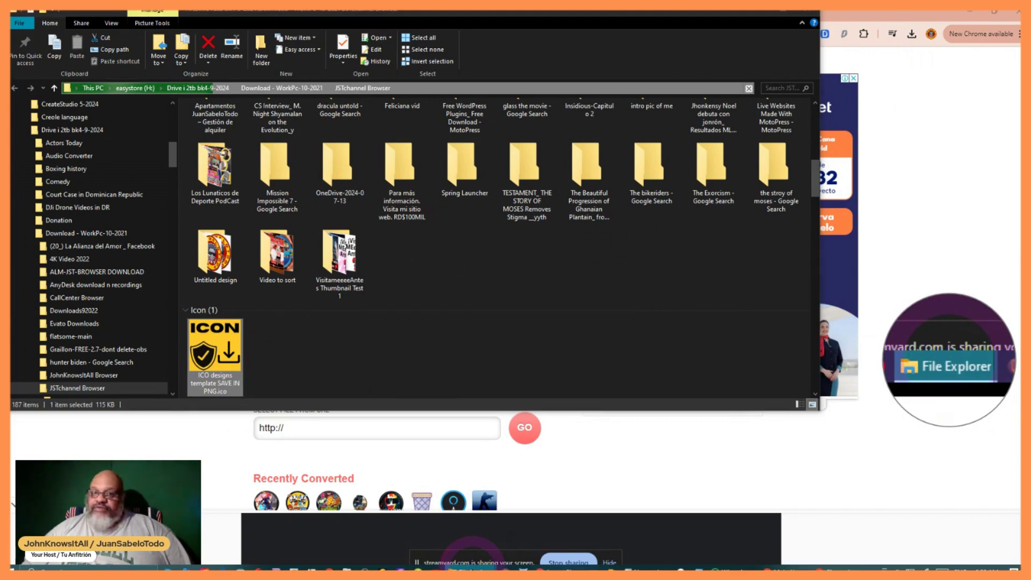
click(473, 570)
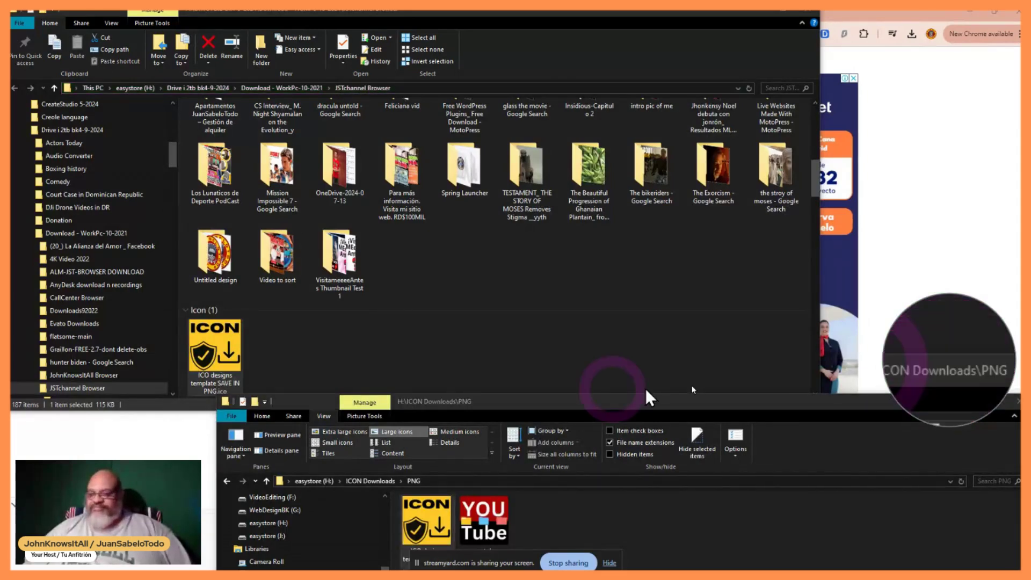
Rearrange the JSTchannel Browser and PNG folder windows so the ICO file and its PNG source are both visible
click(637, 13)
drag(636, 11, 799, 22)
click(838, 494)
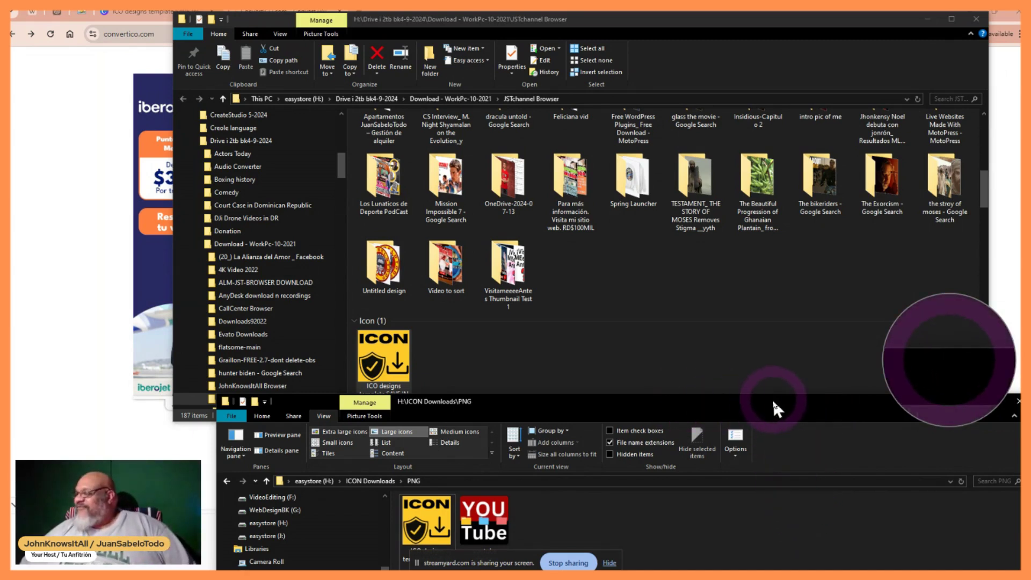
drag(772, 409, 763, 409)
drag(697, 18, 543, 17)
drag(811, 417, 801, 398)
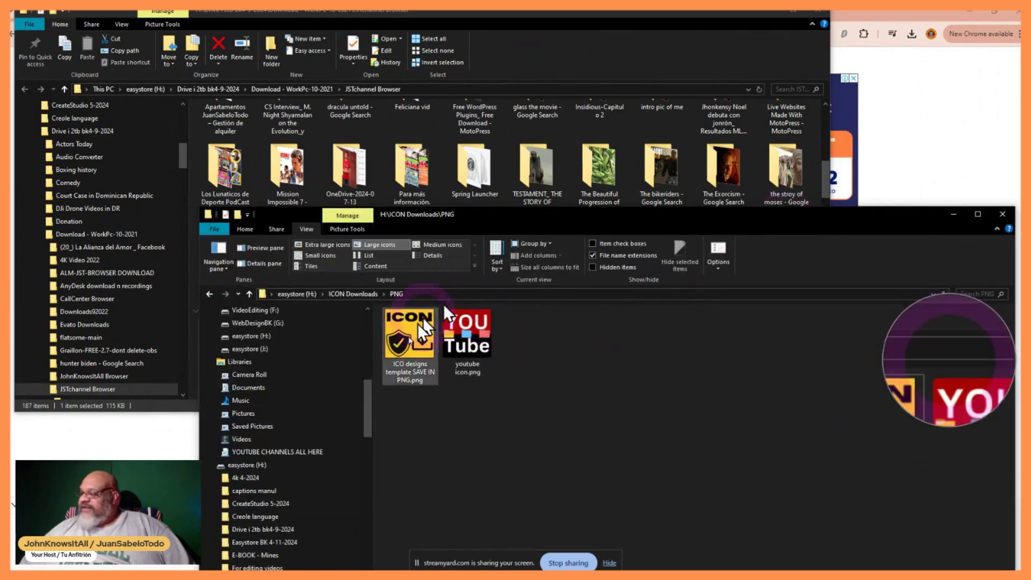
drag(559, 215, 591, 215)
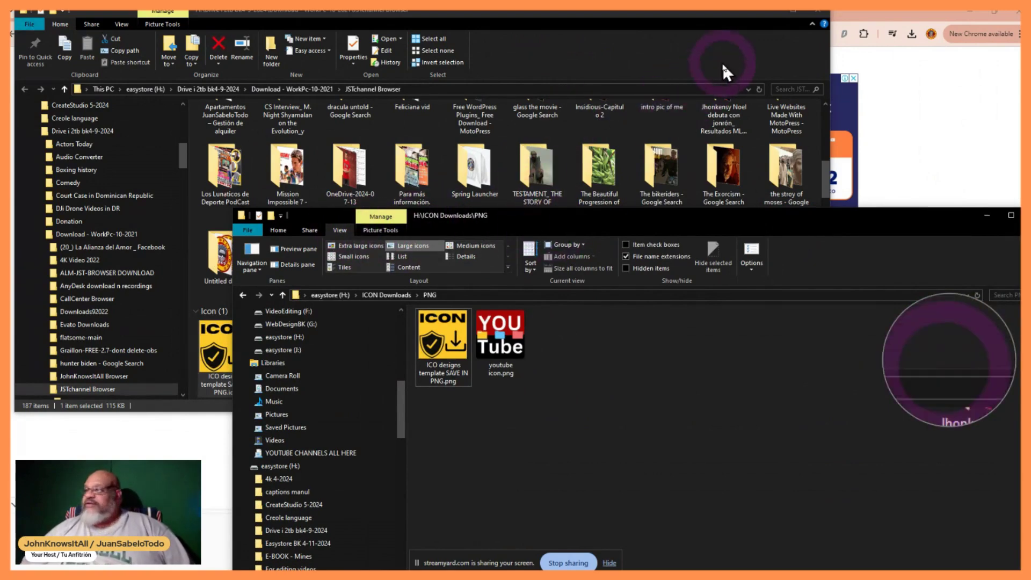
Put the JSTchannel Browser window away, move the PNG window higher over ConvertICO, and go up to ICON Downloads
click(769, 12)
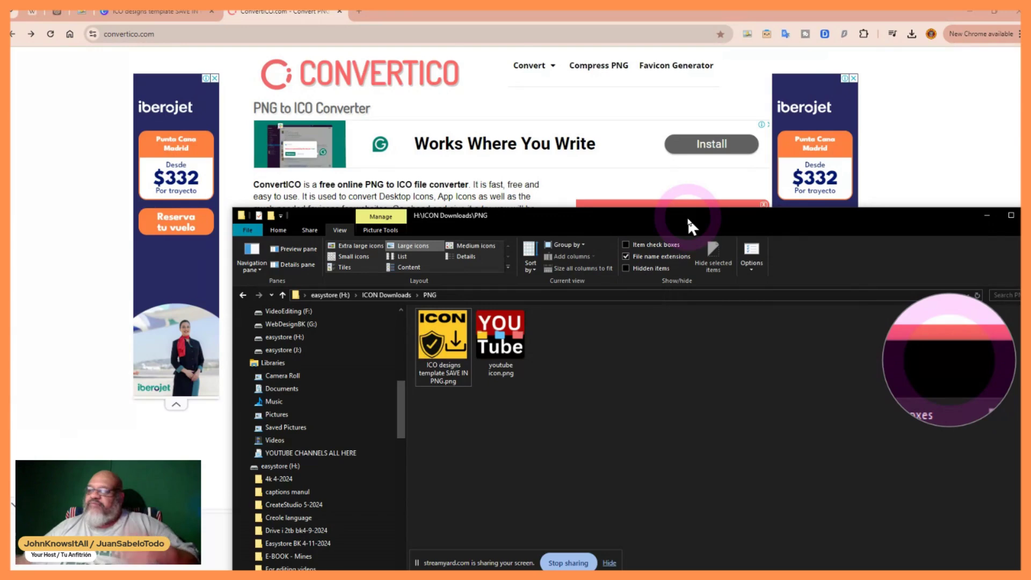
drag(688, 216, 532, 86)
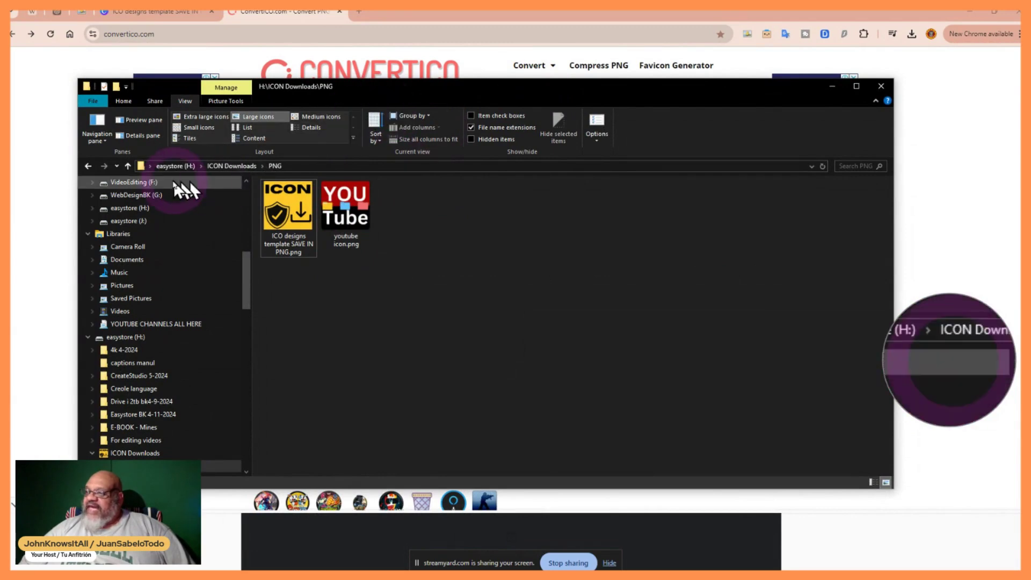
click(128, 166)
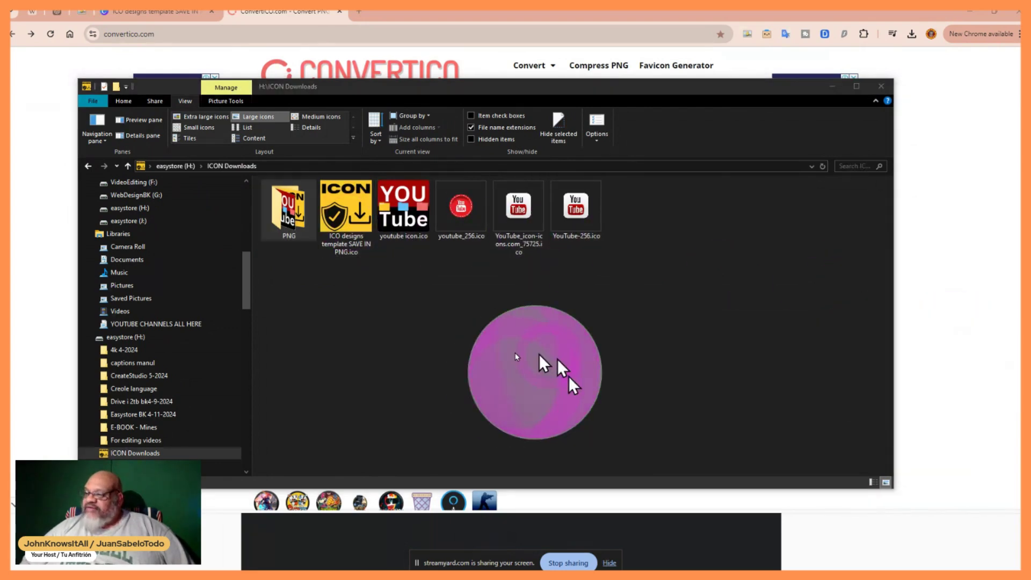
Examine each ICO file stored in the ICON Downloads folder, including the custom design and the YouTube icons
click(347, 246)
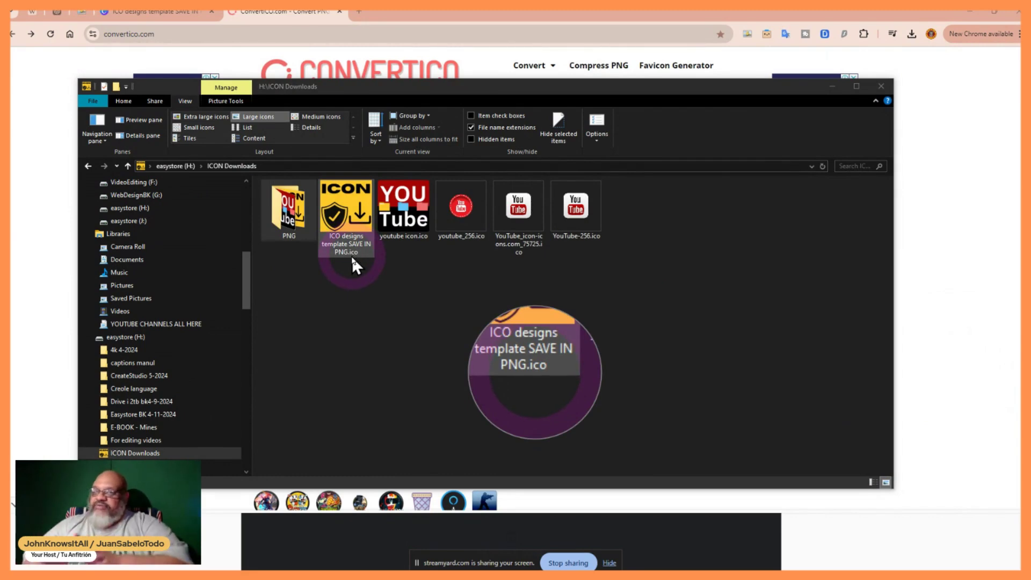
click(418, 238)
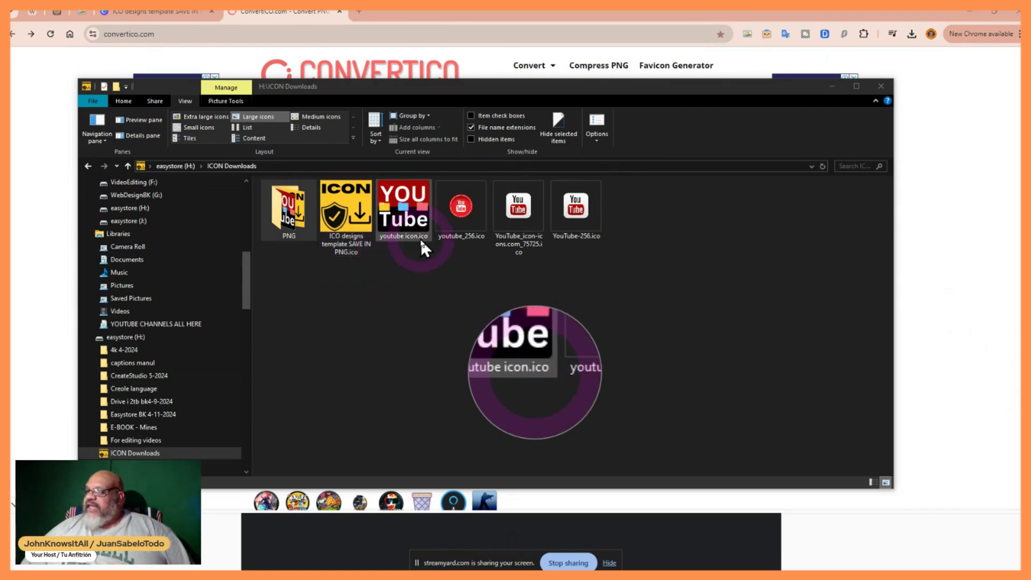
click(479, 239)
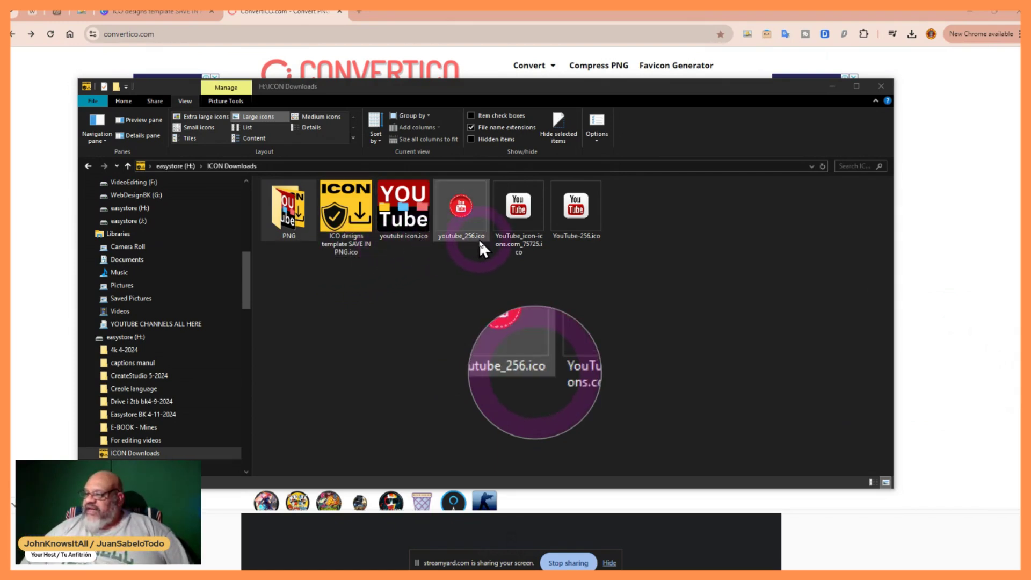
click(518, 240)
click(594, 238)
click(546, 279)
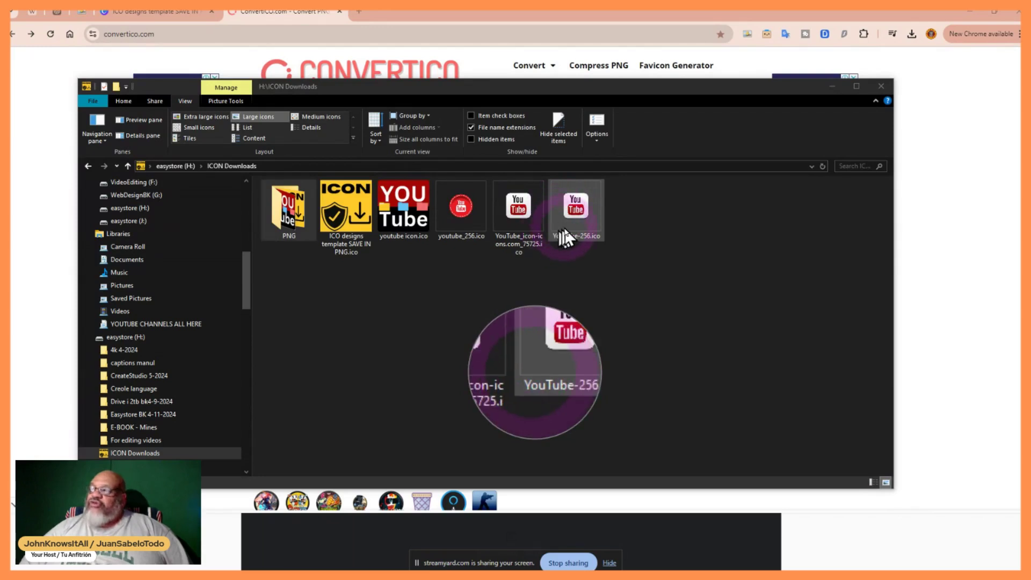
Open the bookmarked icon-icons.com page for the Youtube social network icon in a new browser tab
click(357, 11)
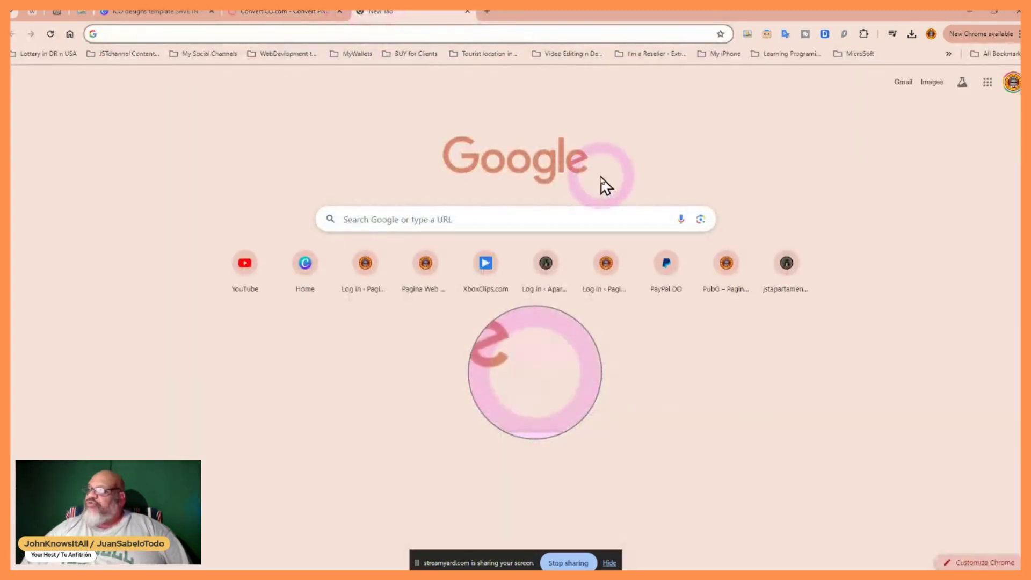
click(860, 56)
click(877, 89)
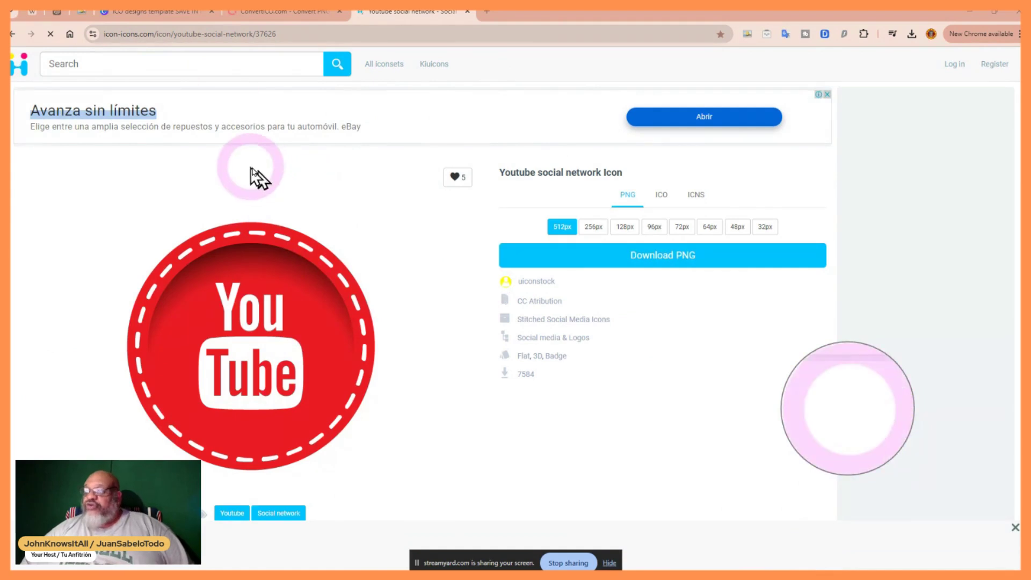
Search icon-icons.com for "playing card" and open the page of the red and blue poker chips icon, dismissing the advert
click(124, 66)
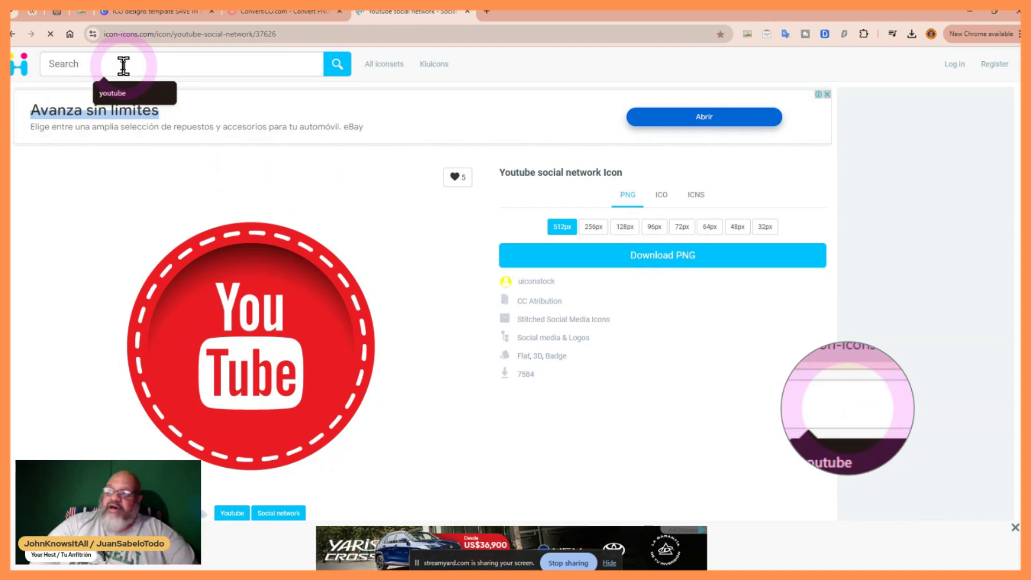
text(playing card)
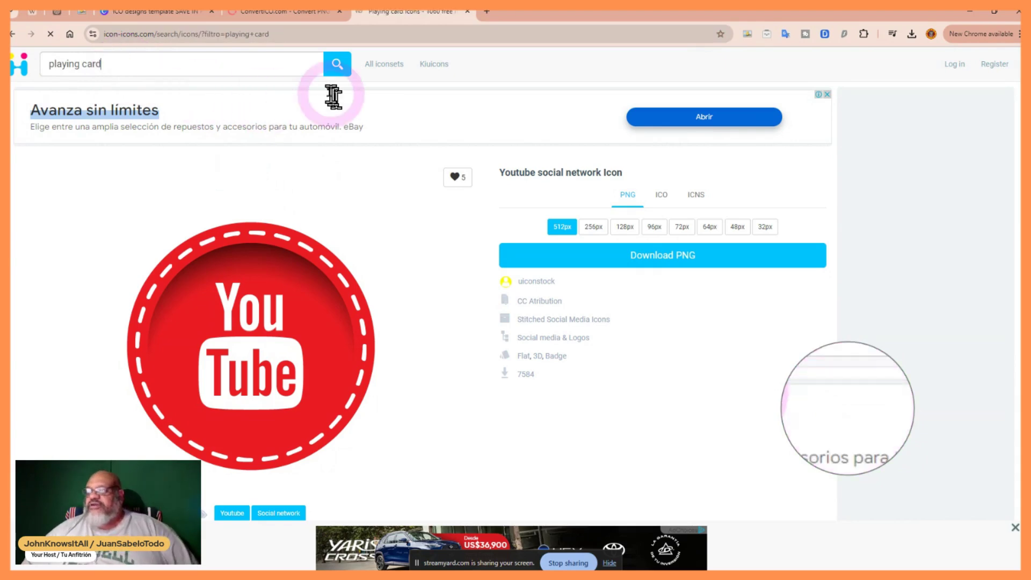
click(343, 73)
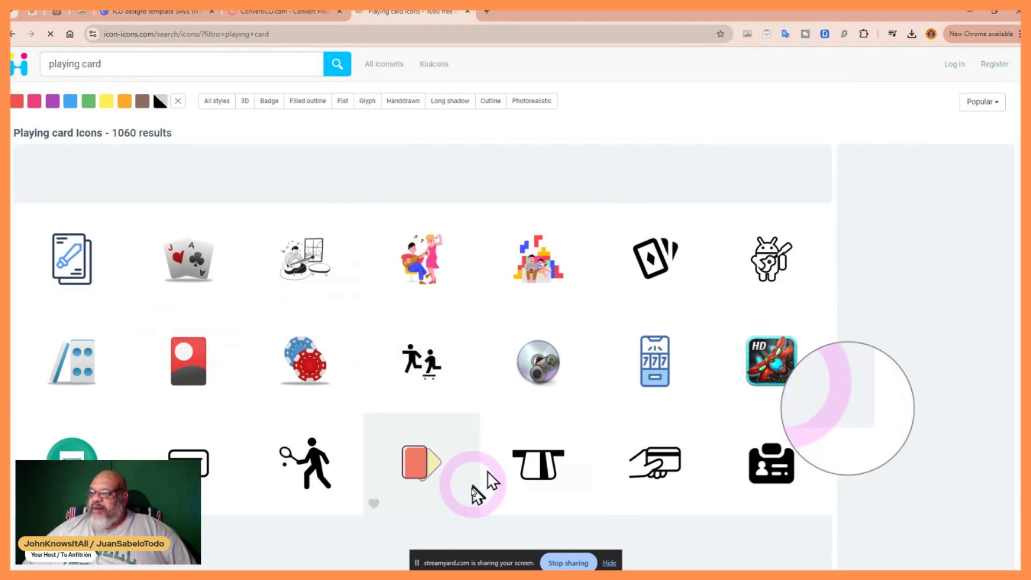
click(312, 349)
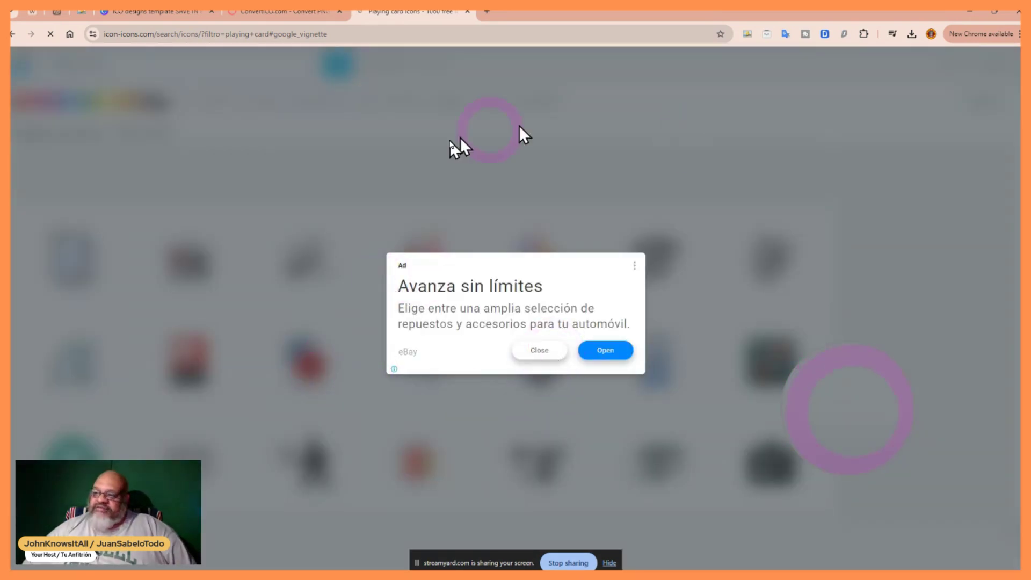
click(548, 356)
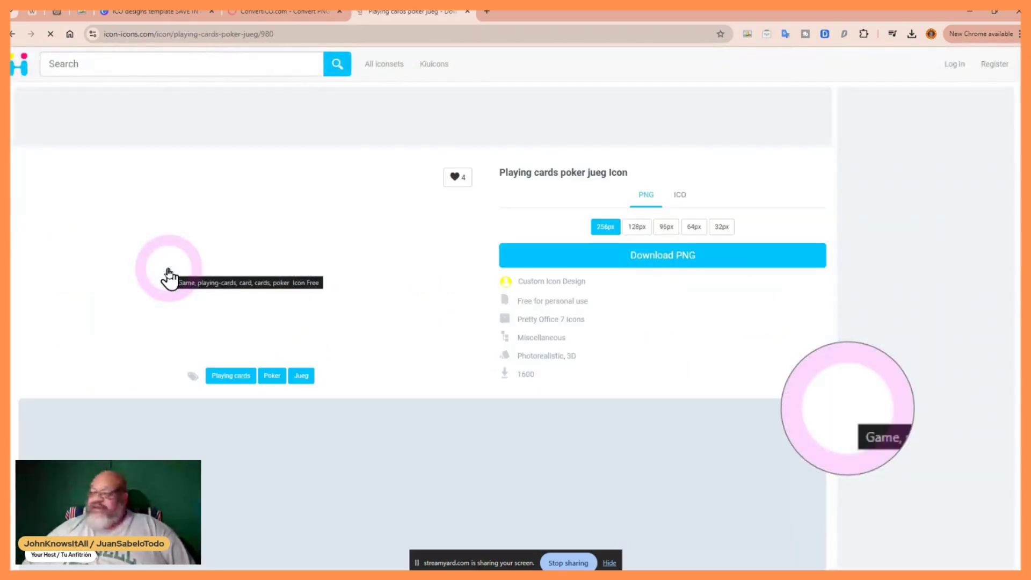
click(528, 261)
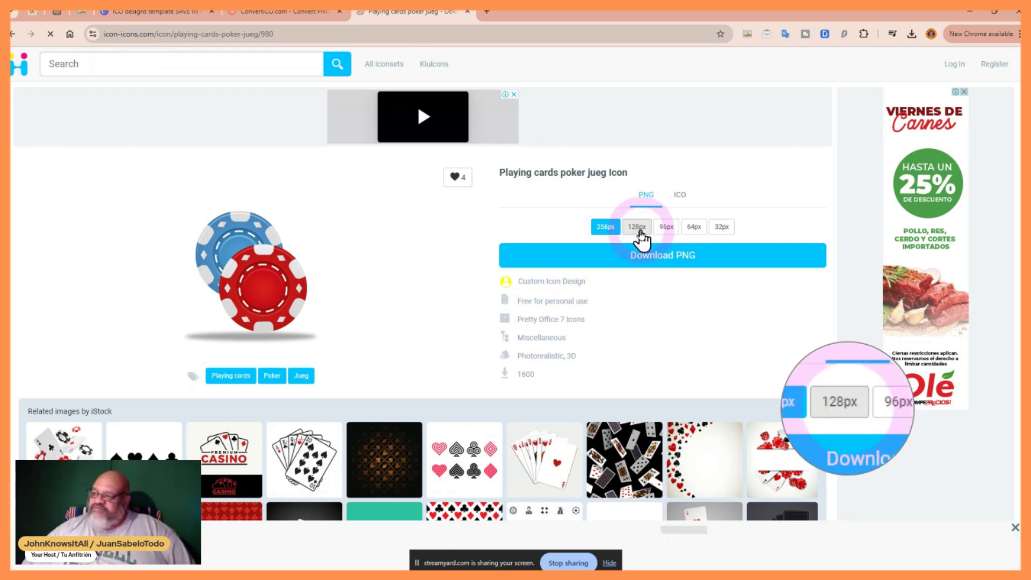
Try the 128px, 96px and 256px PNG sizes for the poker chips icon and display its ICO download options
click(644, 228)
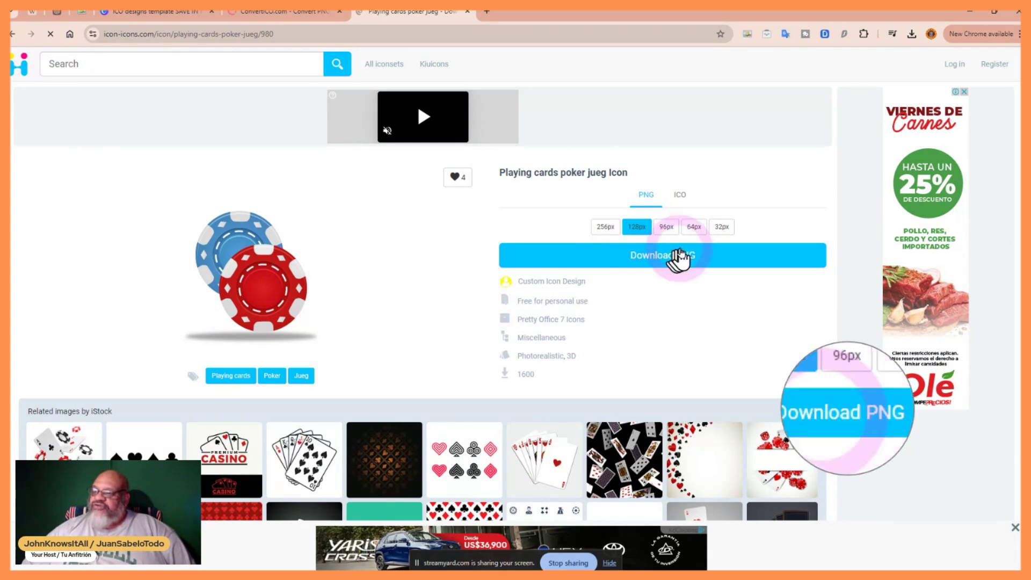
click(667, 230)
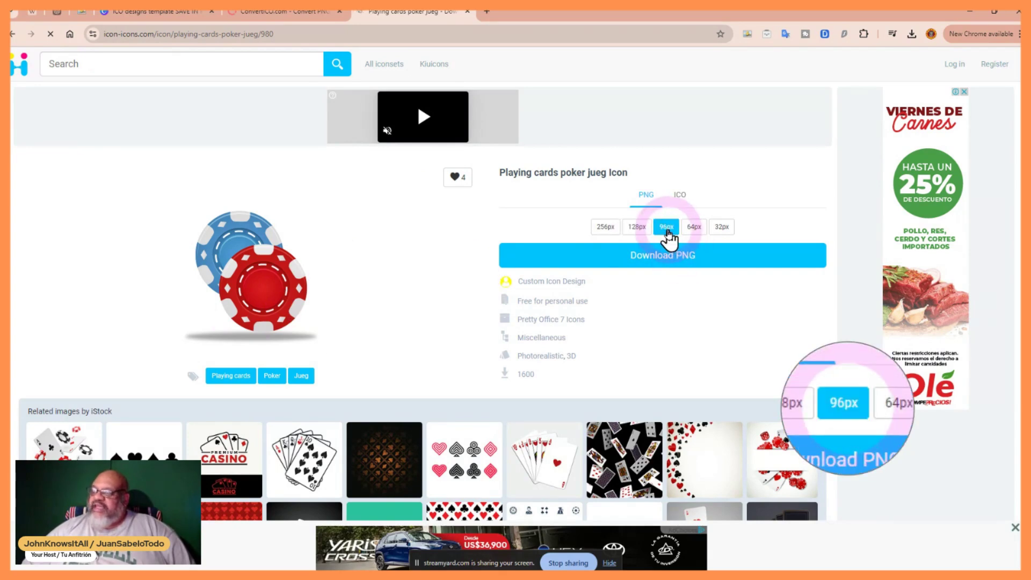
click(612, 227)
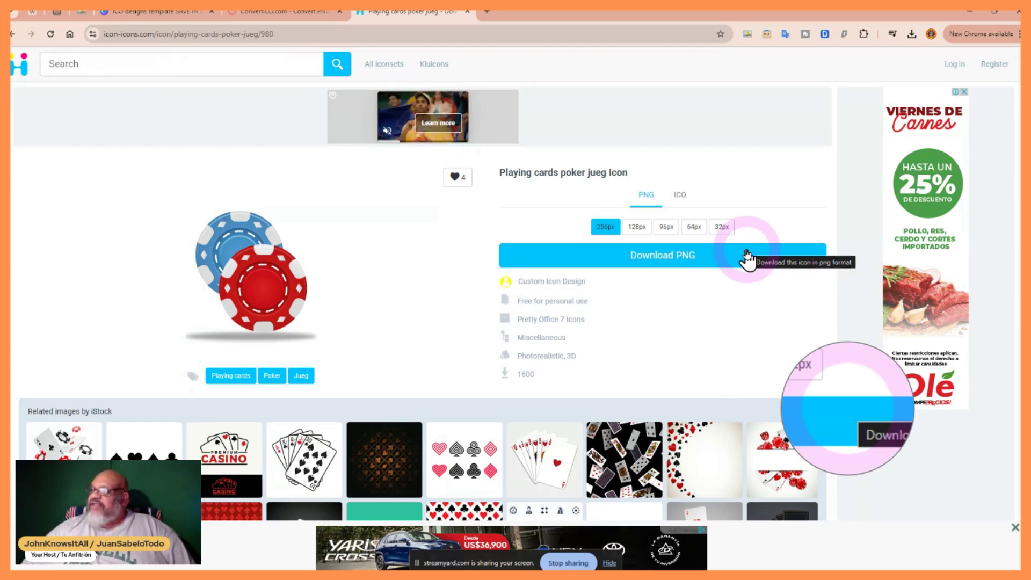
click(680, 196)
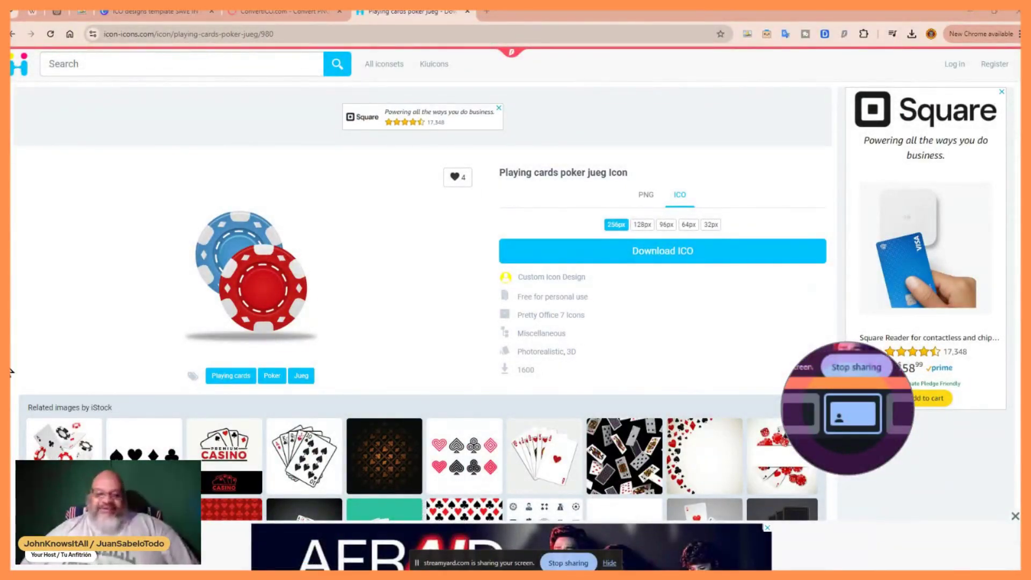
Minimize the browser, return to the ICON Downloads window, maximize it, and go up to the easystore (H:) drive
click(970, 12)
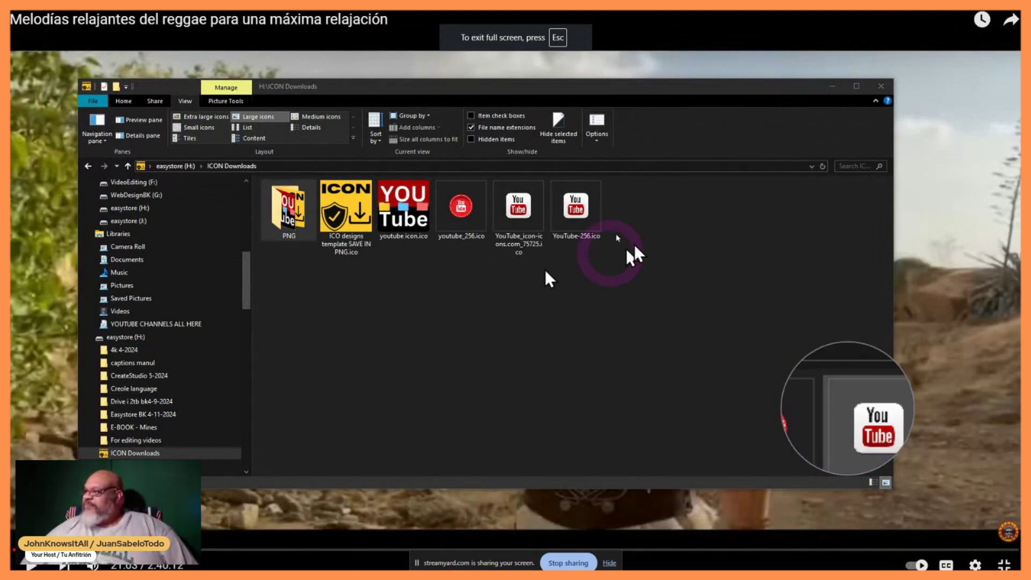
click(579, 83)
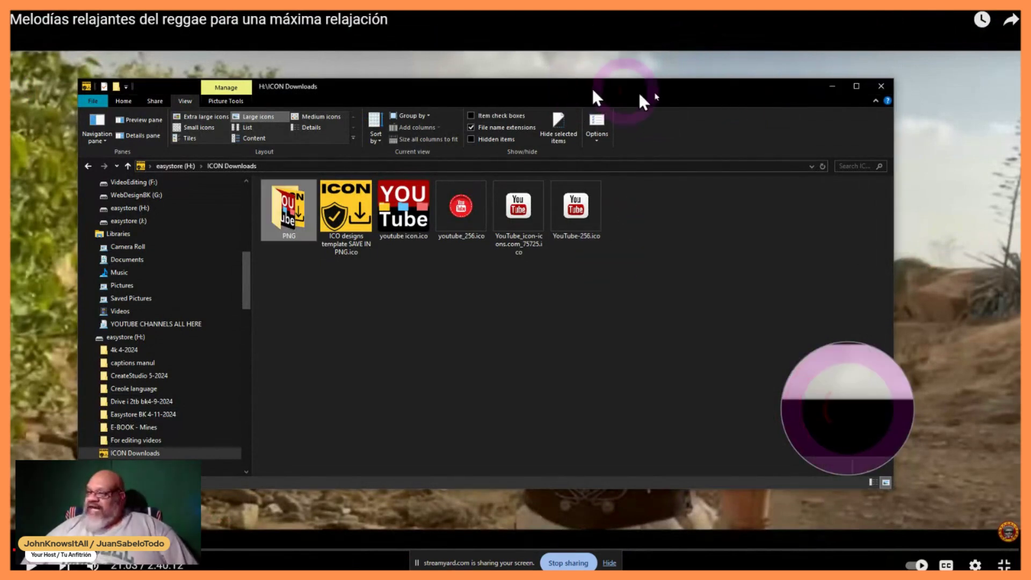
click(857, 85)
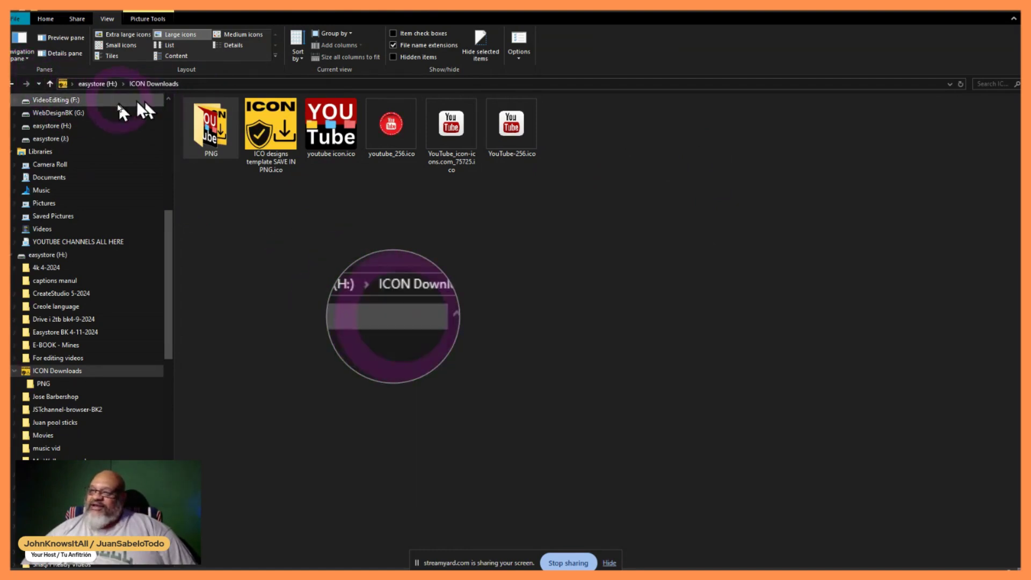
click(50, 85)
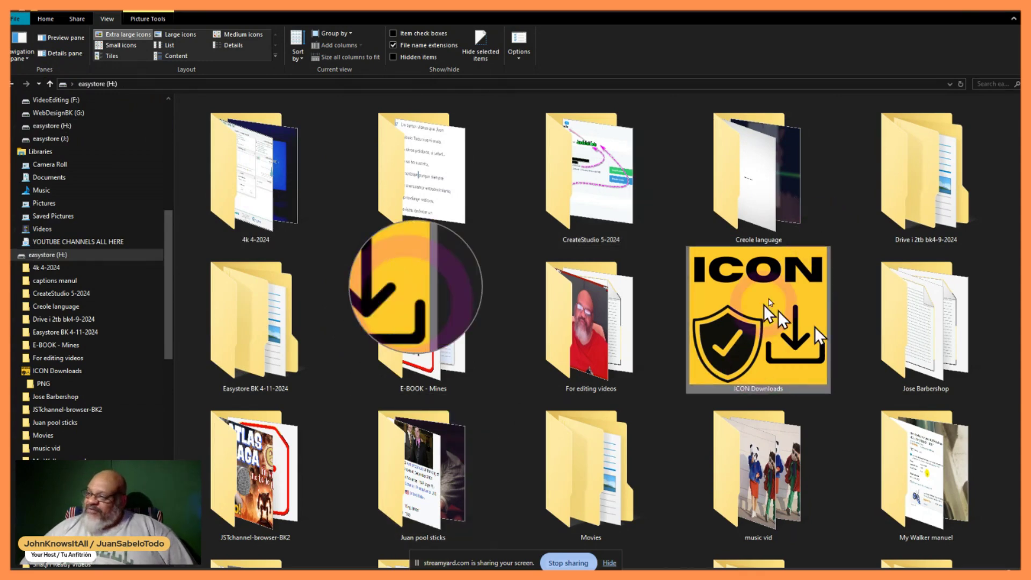
Locate the TubeBuddy - Audio Hero folder on the easystore (H:) drive and open its properties
scroll(769, 302, down, 10)
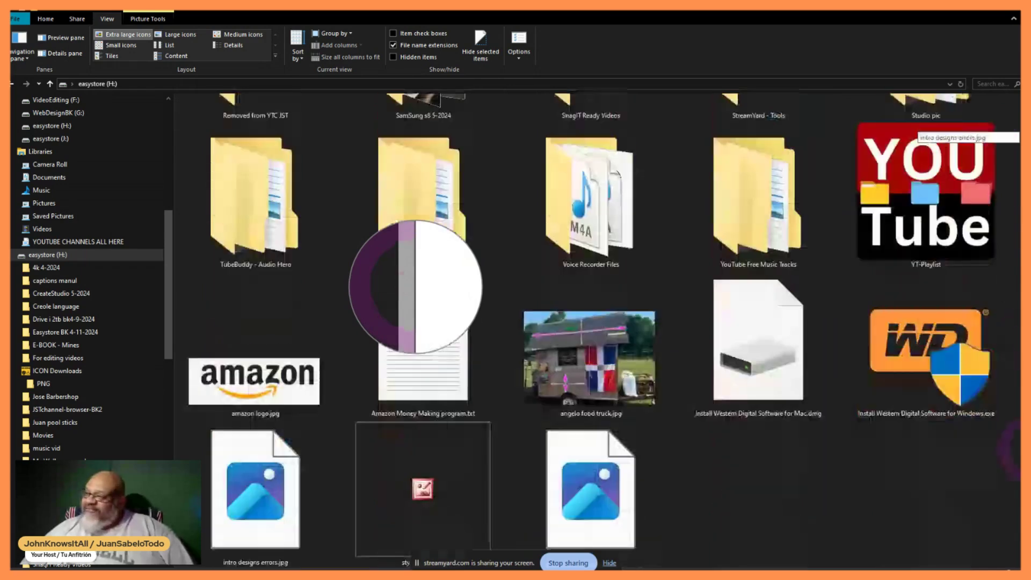
scroll(984, 425, up, 1)
drag(1027, 430, 1026, 387)
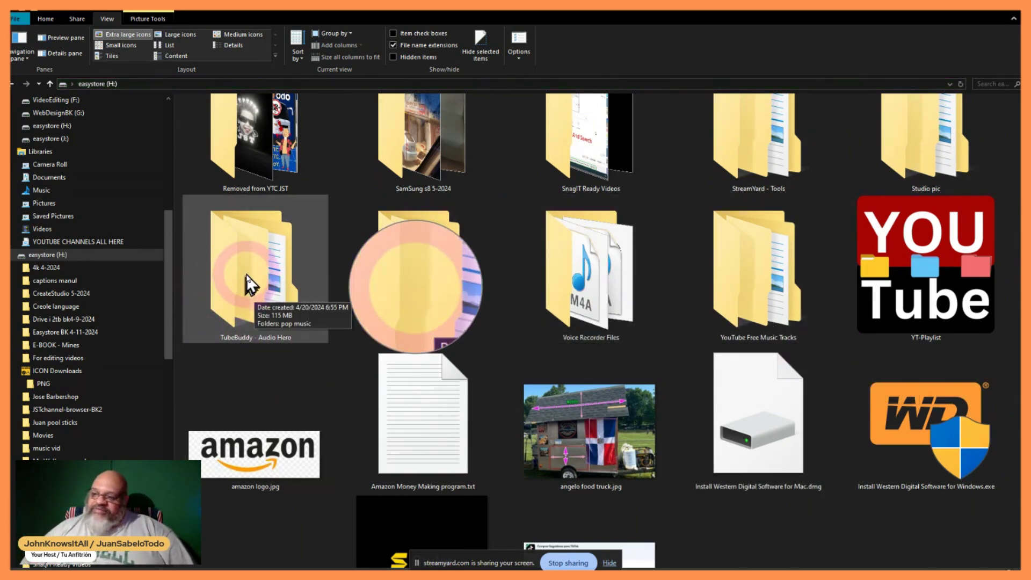
double_click(245, 259)
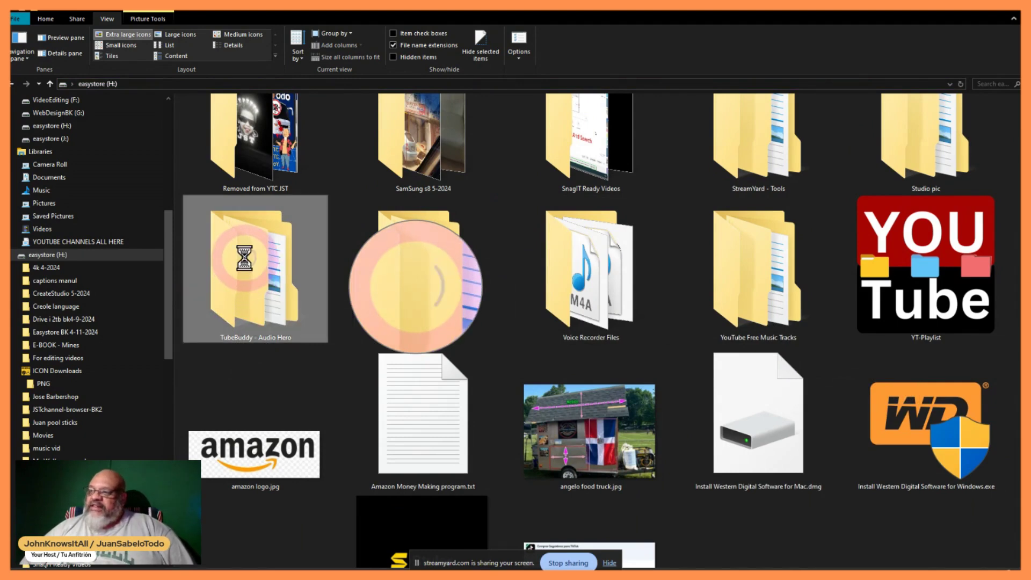
right_click(245, 259)
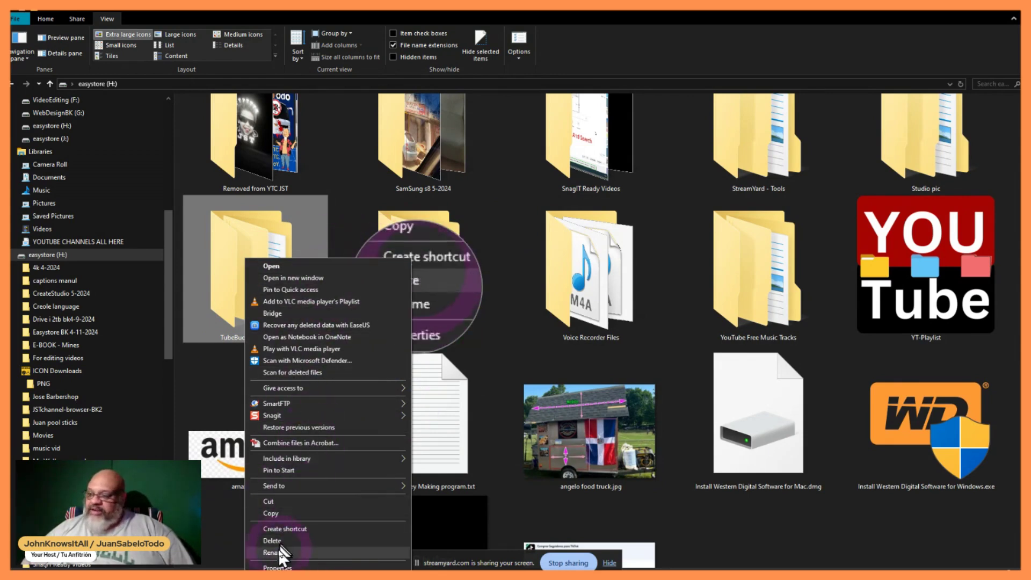
click(504, 262)
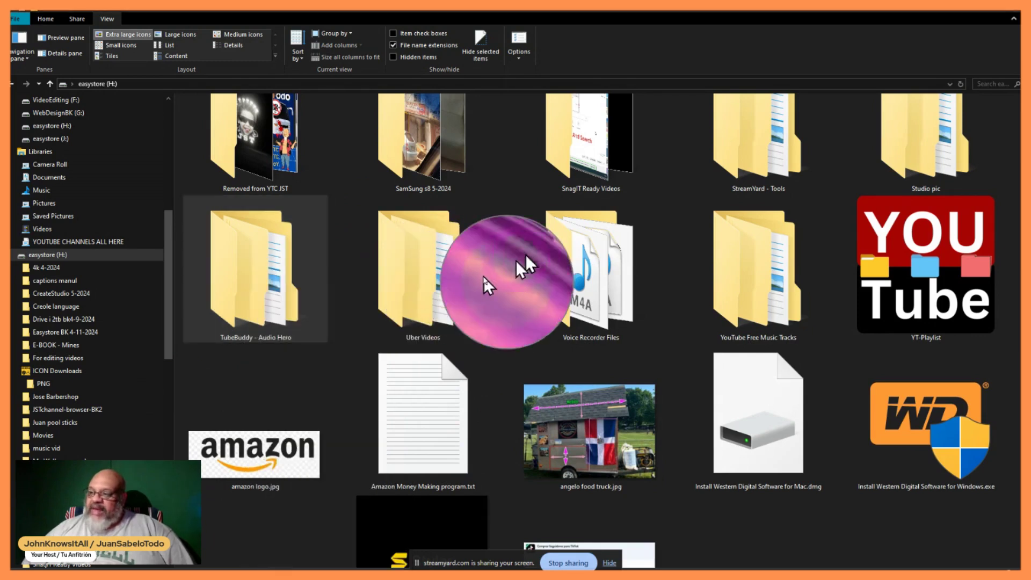
double_click(241, 268)
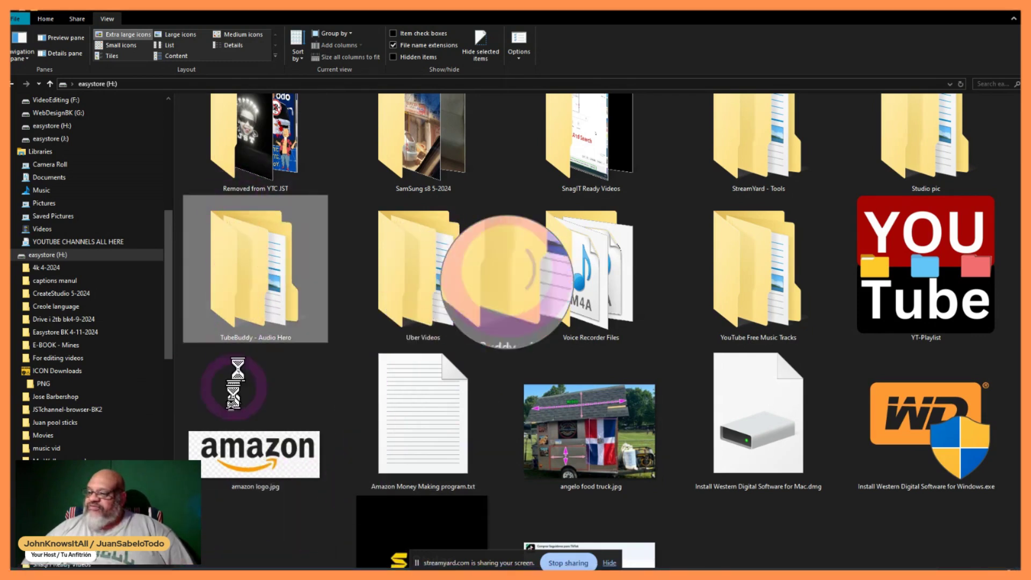
right_click(239, 387)
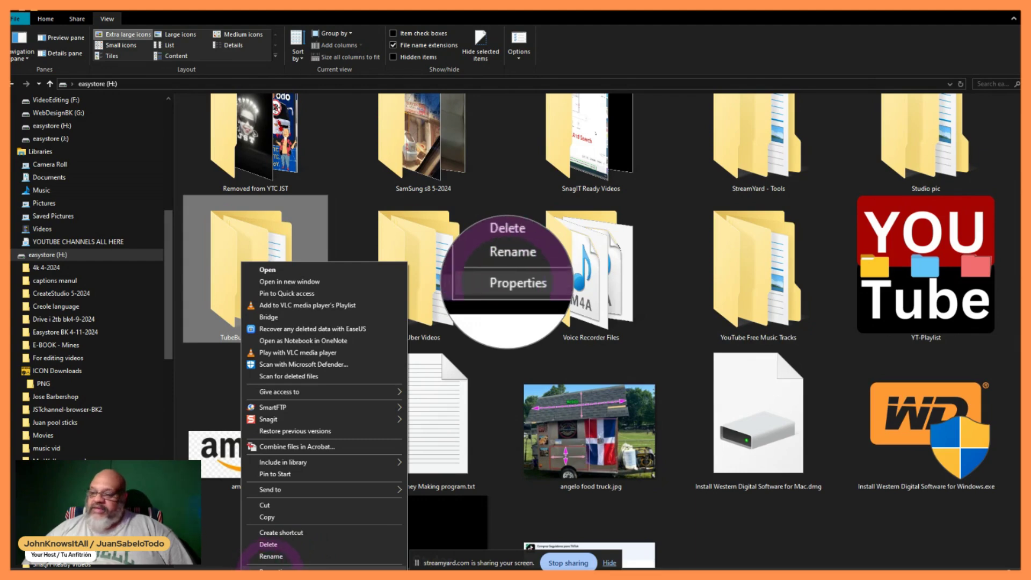
click(271, 568)
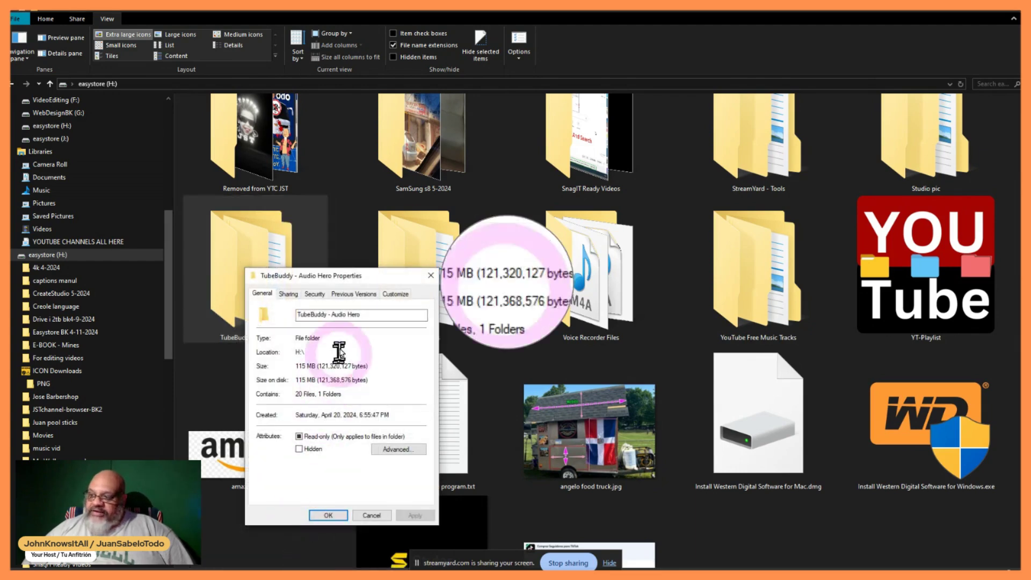
Reposition the TubeBuddy - Audio Hero properties window and display the folder's customization settings
drag(372, 284, 321, 186)
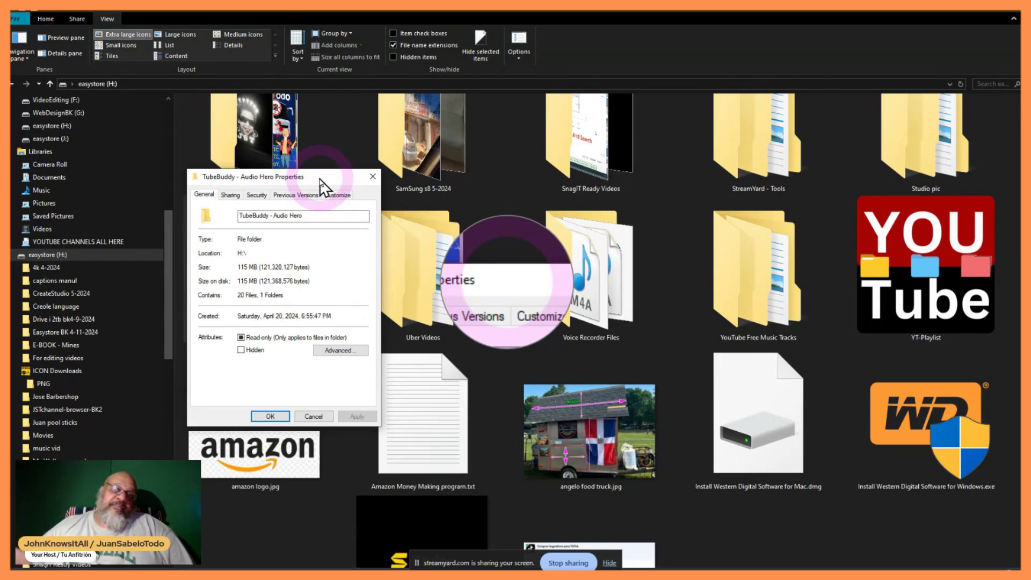
drag(322, 186, 306, 111)
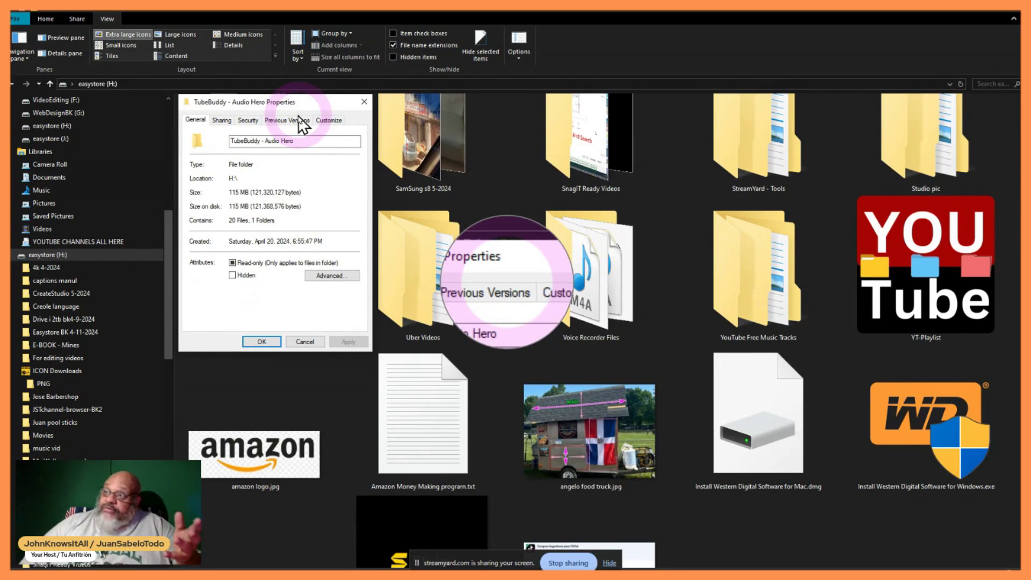
drag(307, 105, 310, 174)
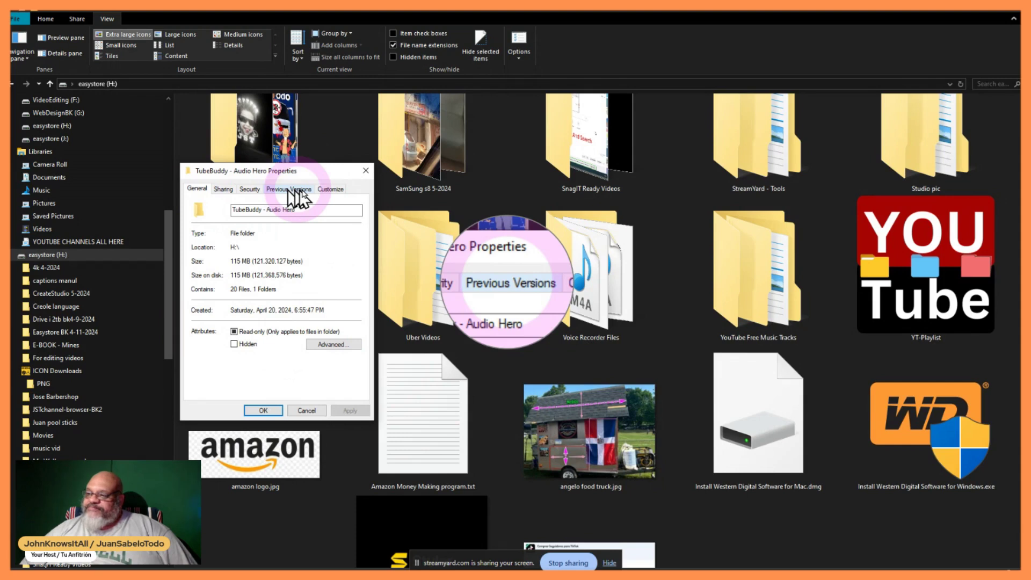
drag(528, 294, 504, 259)
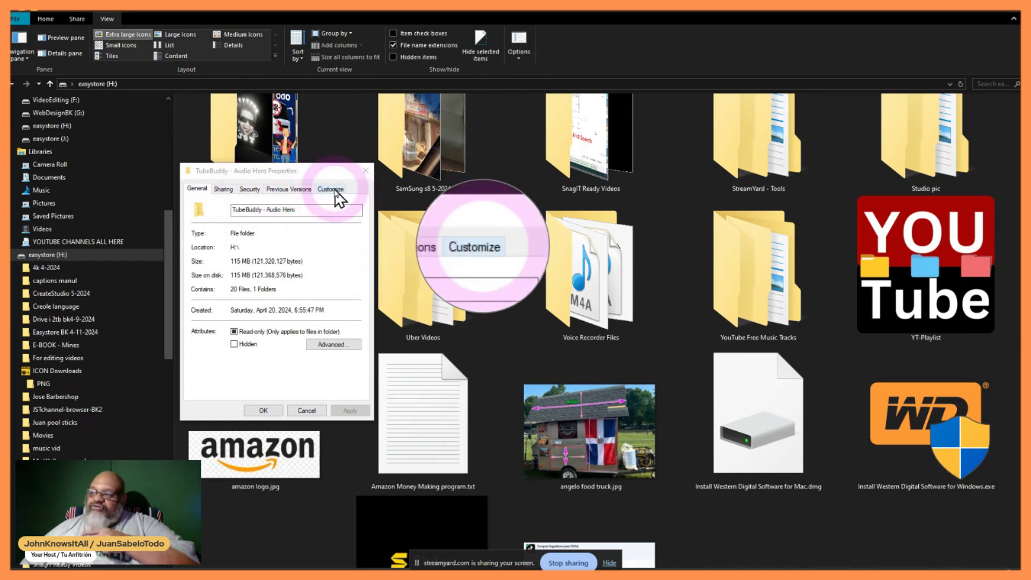
click(334, 192)
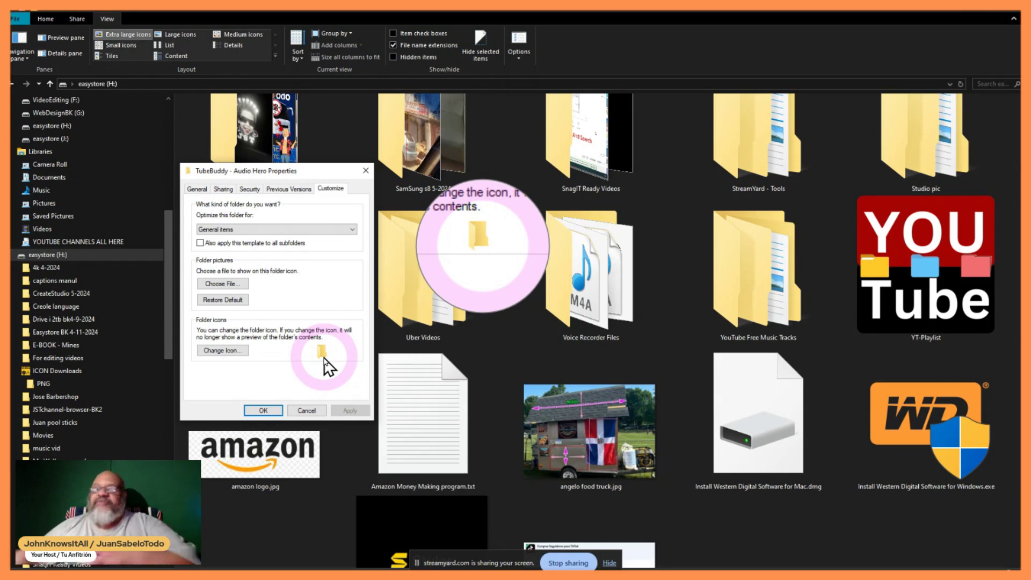
Open the icon change dialog for the folder and look through the built-in SHELL32.dll icons
click(228, 352)
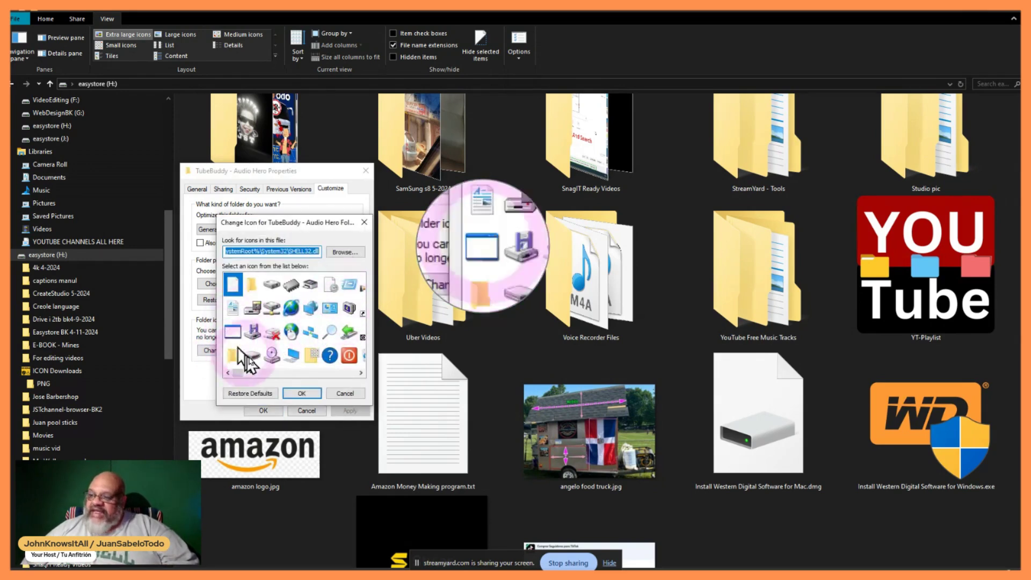
drag(239, 372, 292, 373)
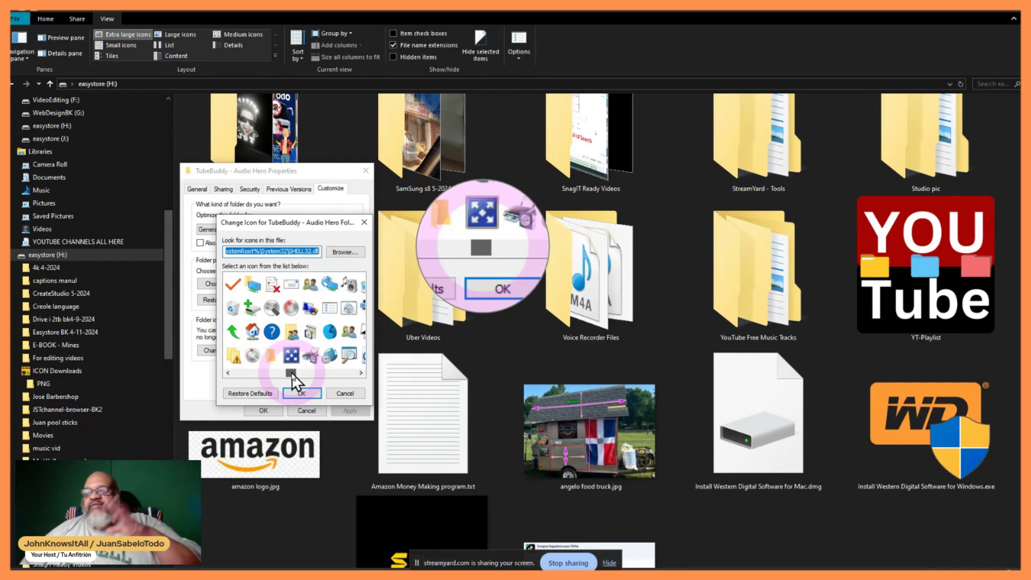
mouse_move(292, 373)
mouse_down()
mouse_move(348, 374)
mouse_move(307, 373)
mouse_up()
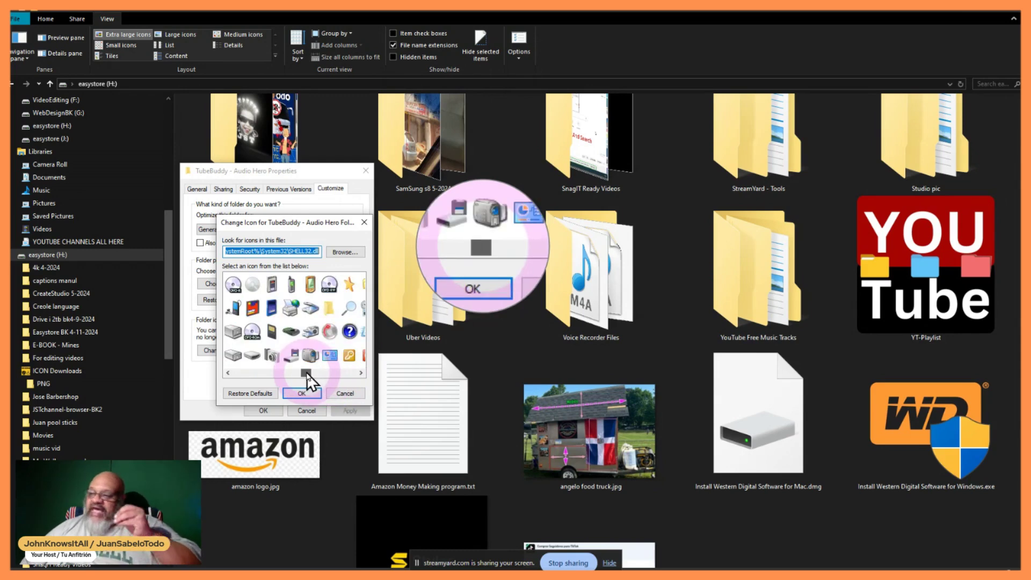
drag(307, 373, 272, 373)
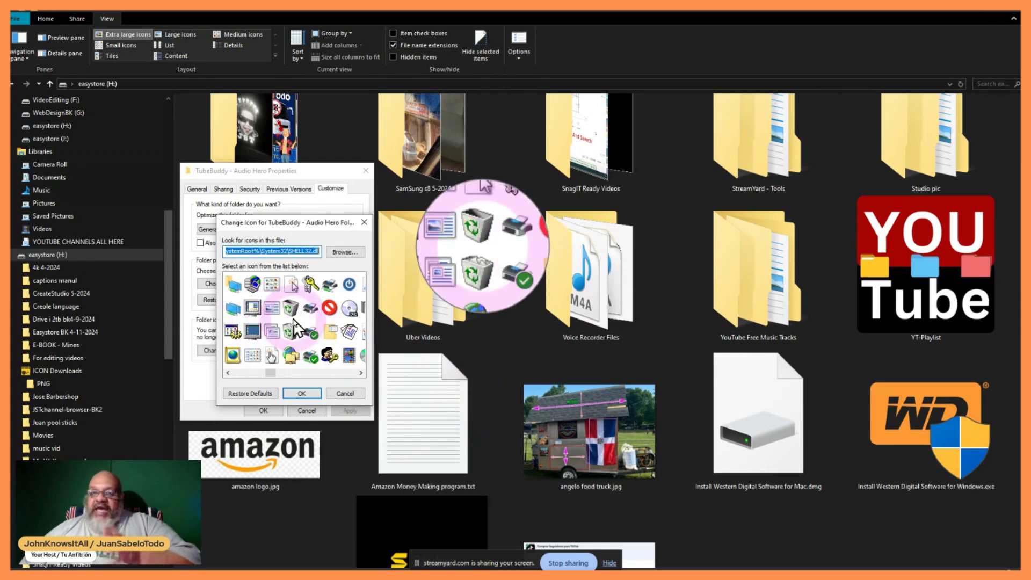
Browse for an icon file in the ICON Downloads folder and enlarge the file dialog to show all its icons
click(345, 252)
drag(607, 238, 402, 40)
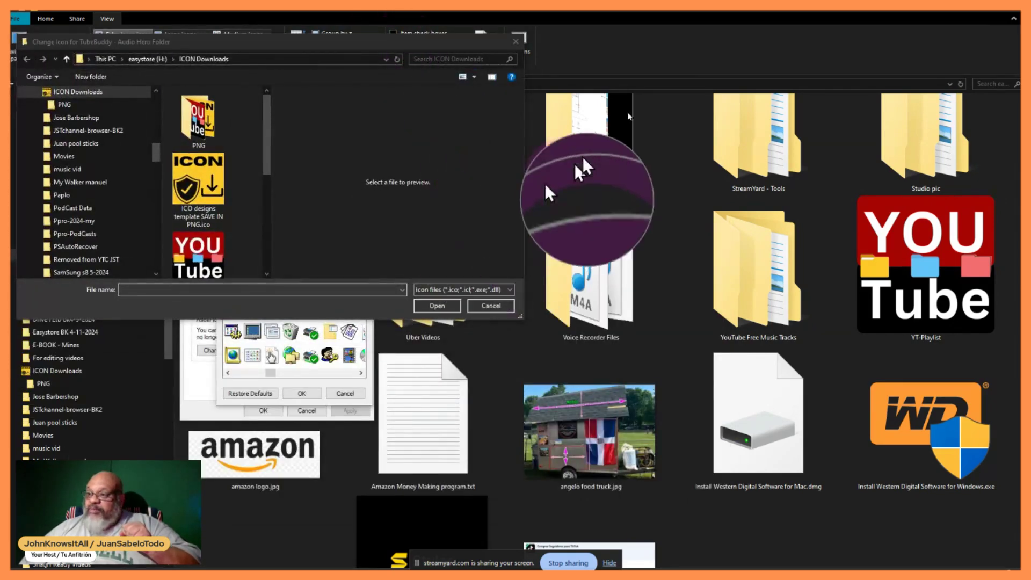
drag(293, 45, 285, 16)
drag(510, 290, 583, 386)
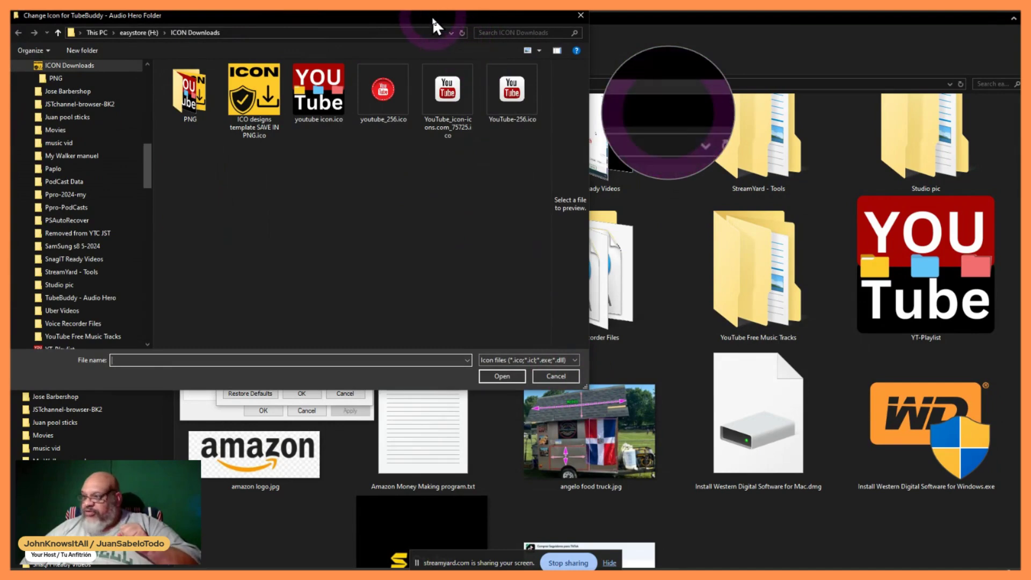
drag(431, 15, 427, 9)
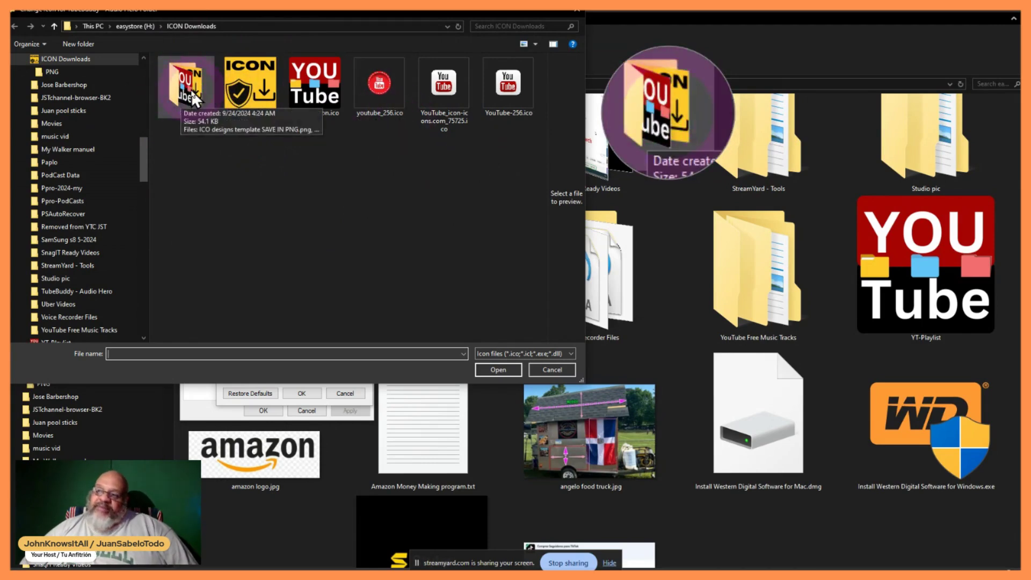
Choose youtube_256.ico as the TubeBuddy - Audio Hero folder's icon, apply it and close the properties
click(382, 92)
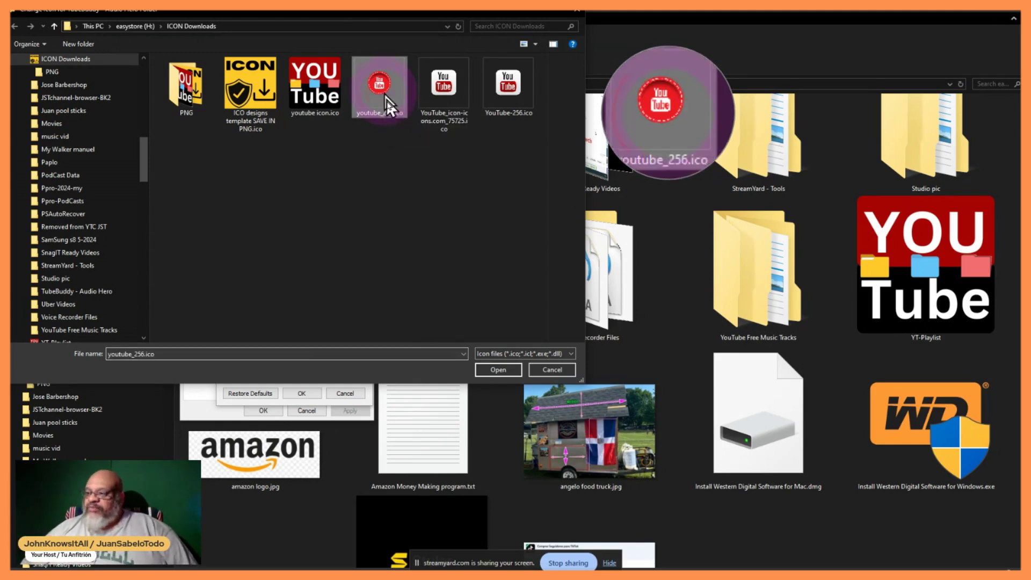
click(498, 369)
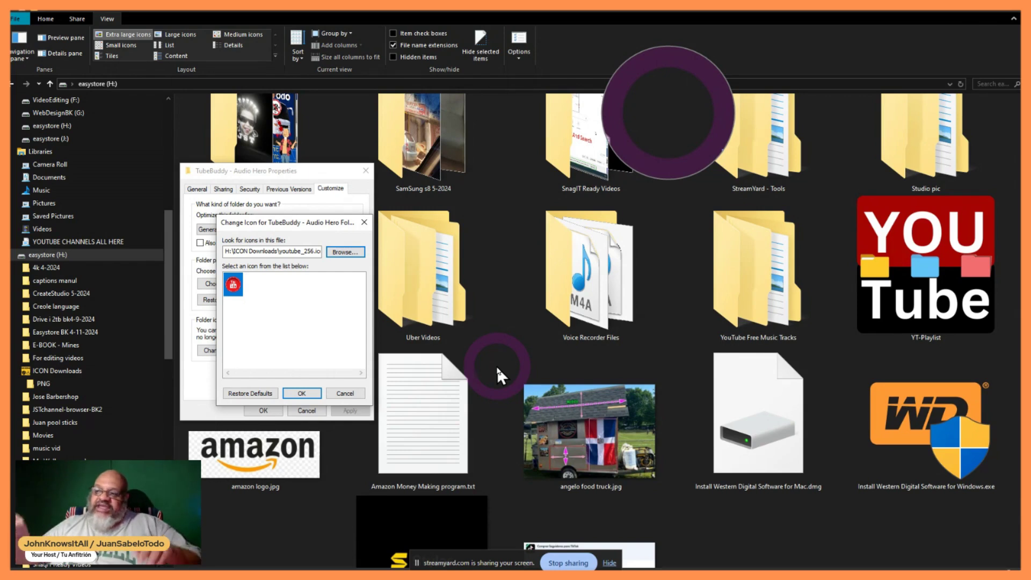
click(302, 392)
click(354, 411)
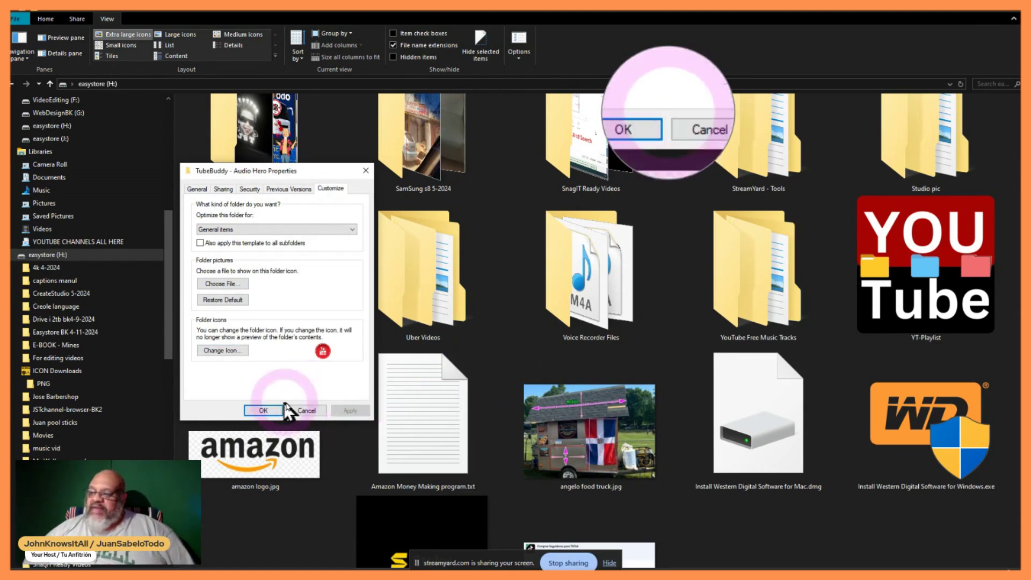
click(269, 412)
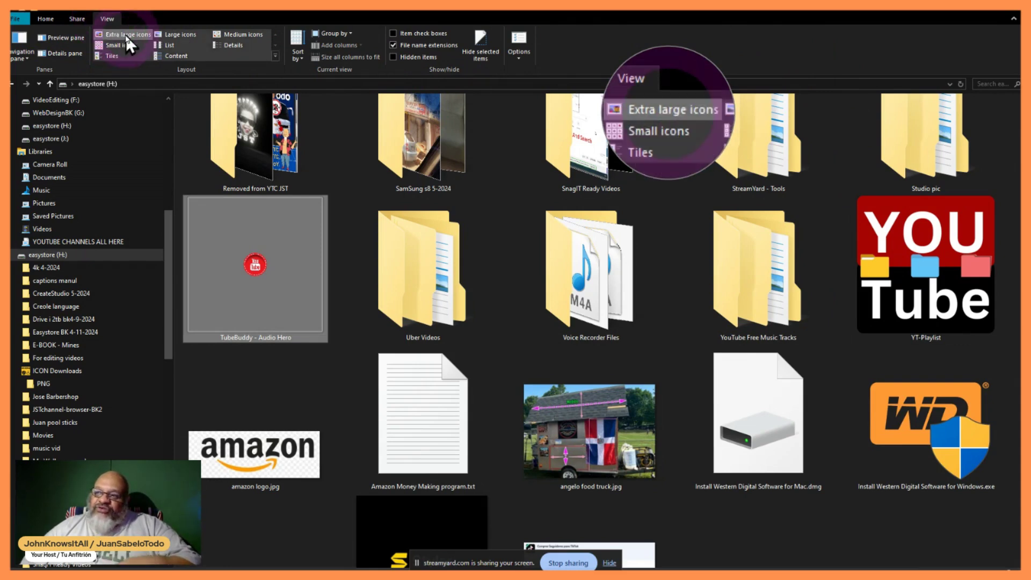
Preview the drive's contents as large and medium icons, and return to the extra large icon view
click(186, 34)
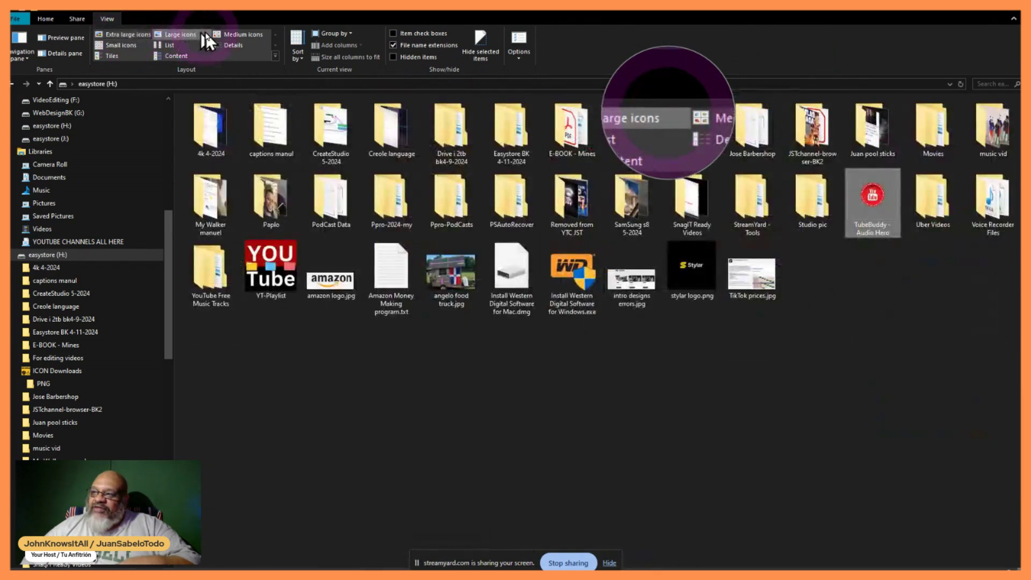
click(237, 33)
click(133, 34)
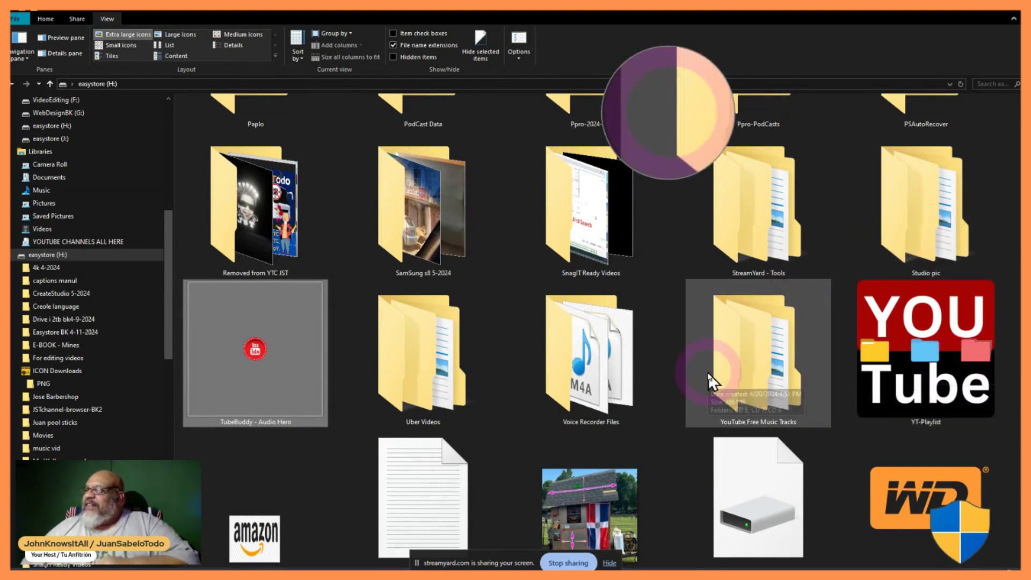
mouse_move(708, 373)
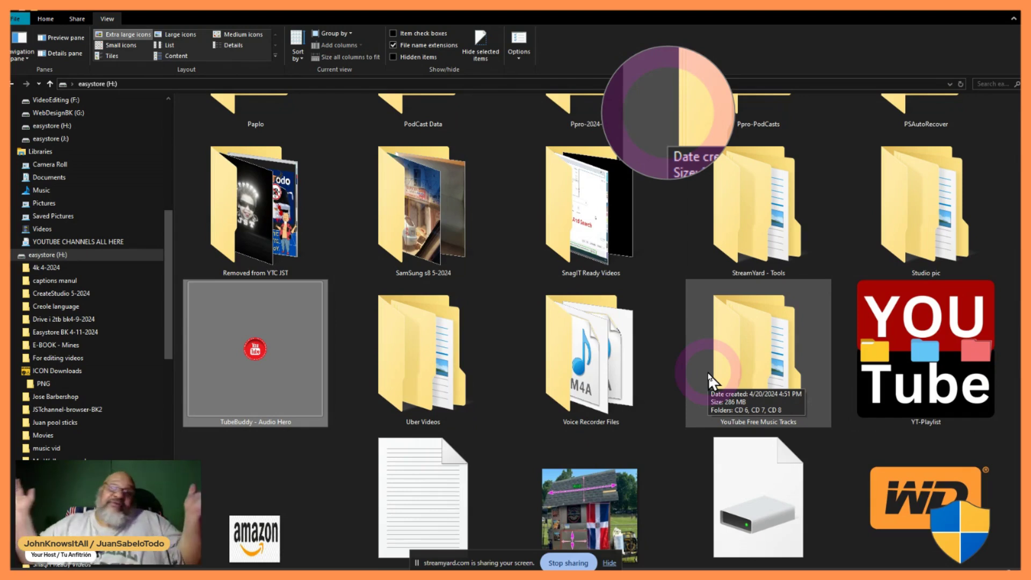
Restore the default icon of the TubeBuddy - Audio Hero folder through its customization settings and apply the change
right_click(271, 373)
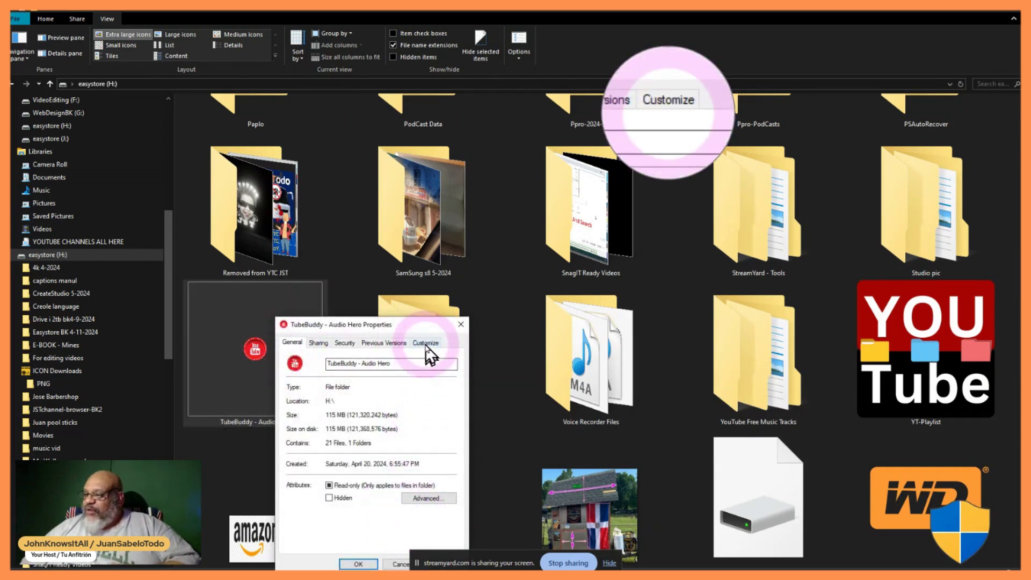
click(426, 343)
click(335, 503)
click(327, 508)
click(395, 547)
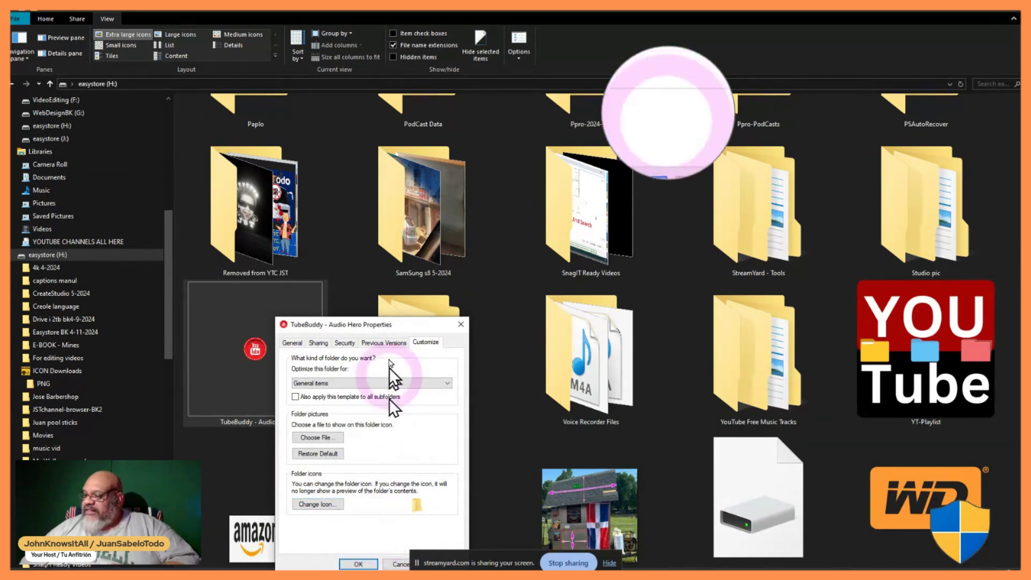
drag(395, 325, 323, 287)
click(375, 527)
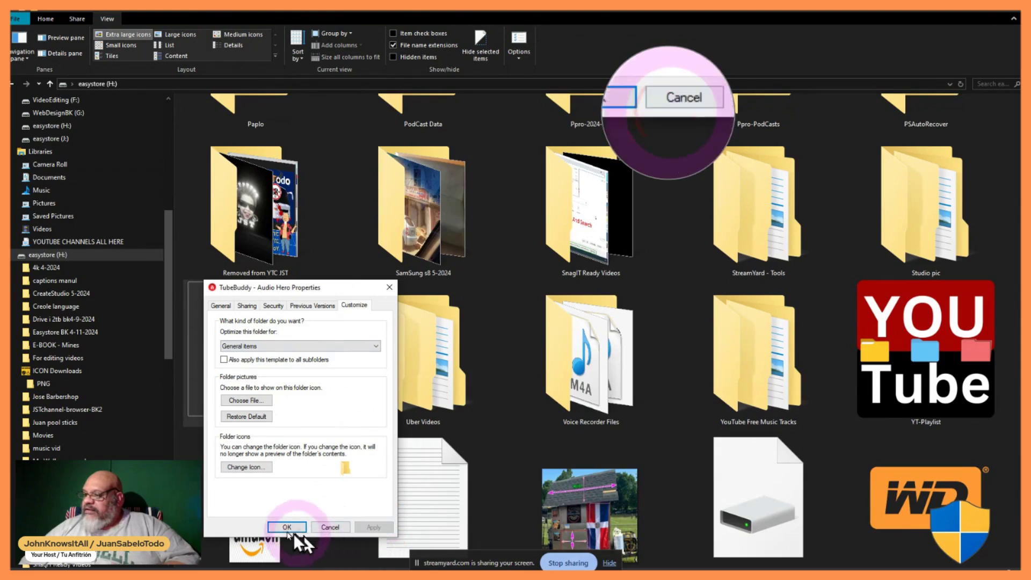
click(284, 528)
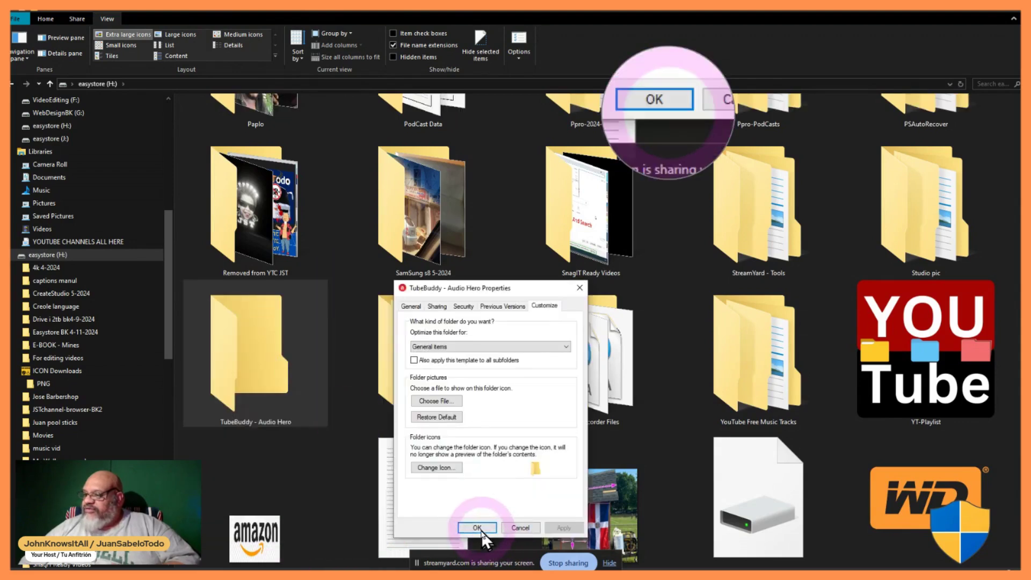
click(477, 528)
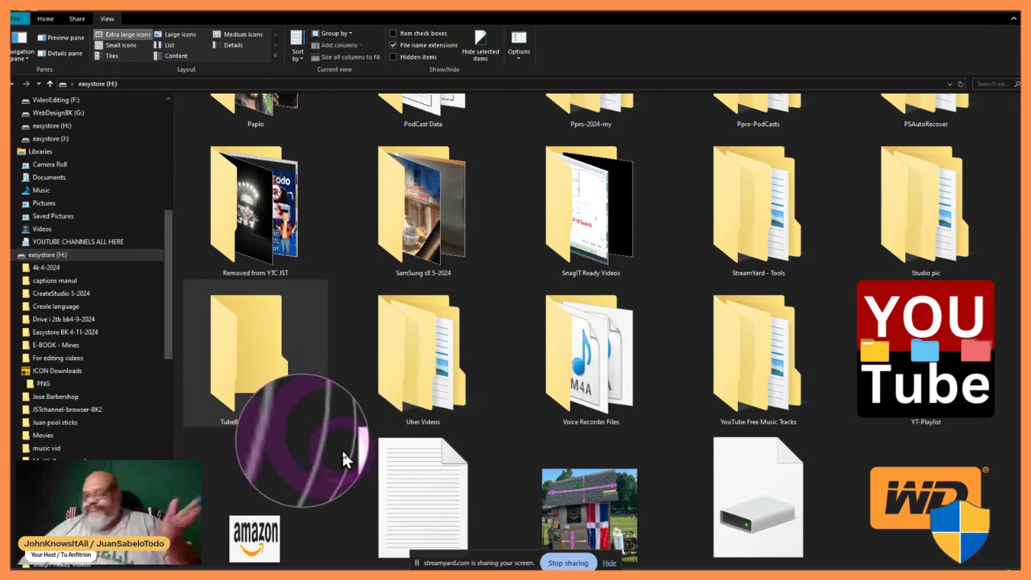
click(1025, 397)
scroll(1021, 397, down, 1)
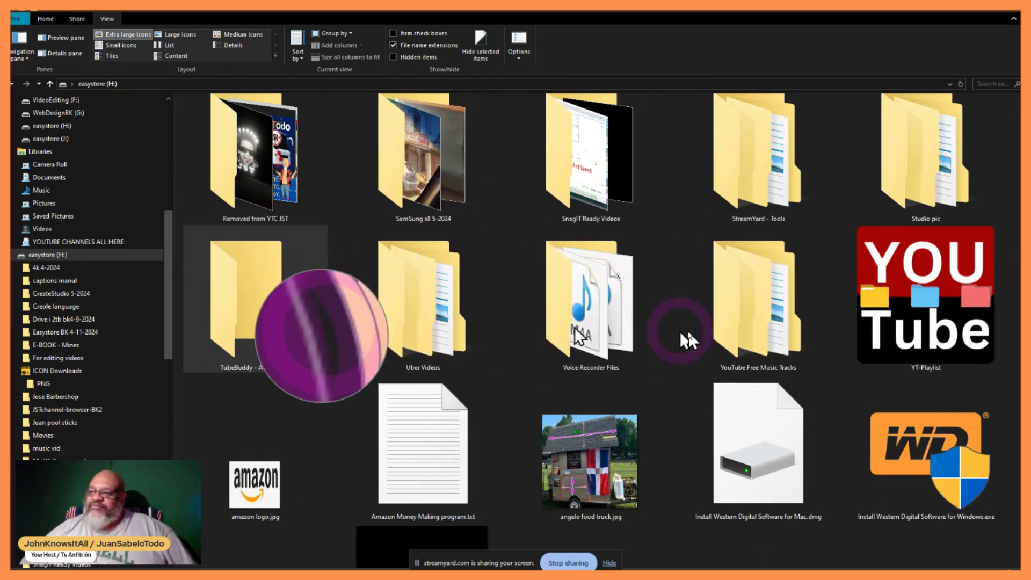
scroll(322, 336, up, 5)
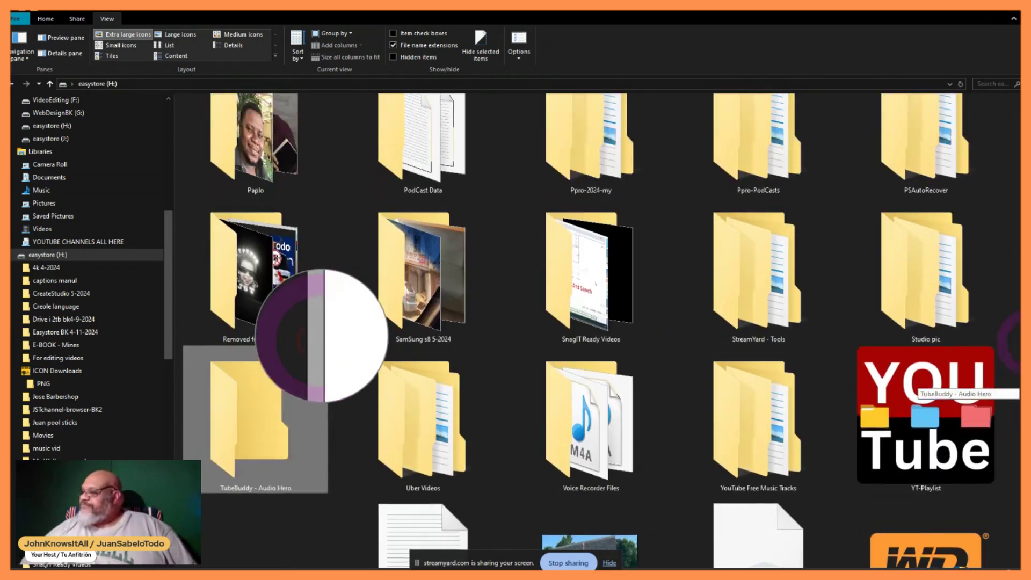
scroll(321, 336, up, 3)
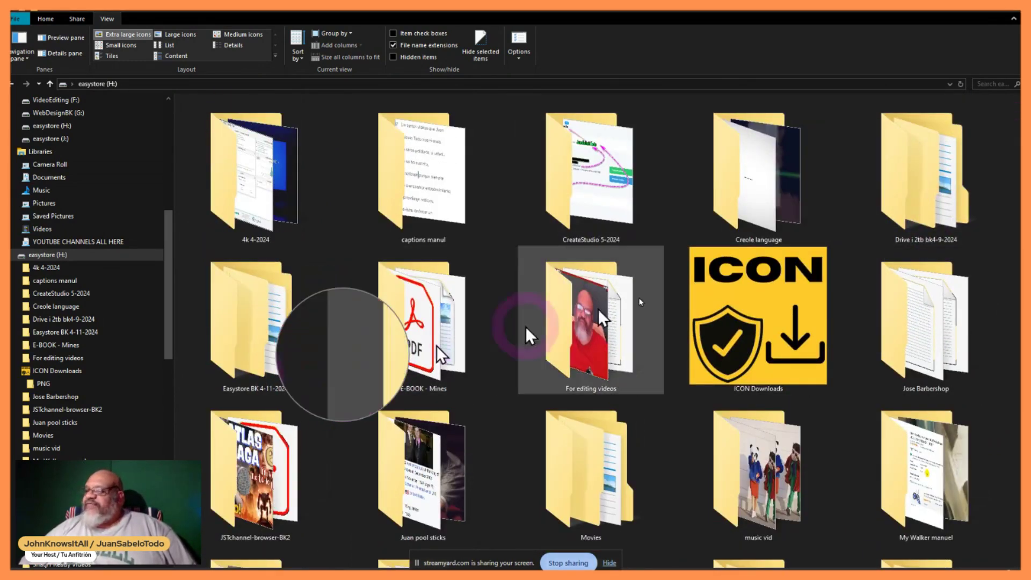
Put the file window away, play the reggae video on YouTube and pause it
click(972, 10)
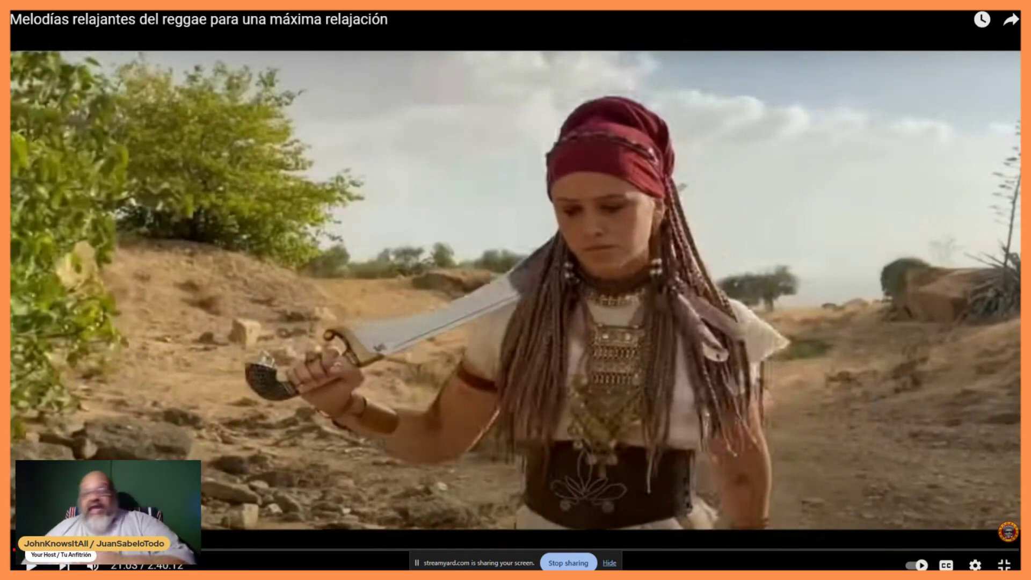
click(32, 565)
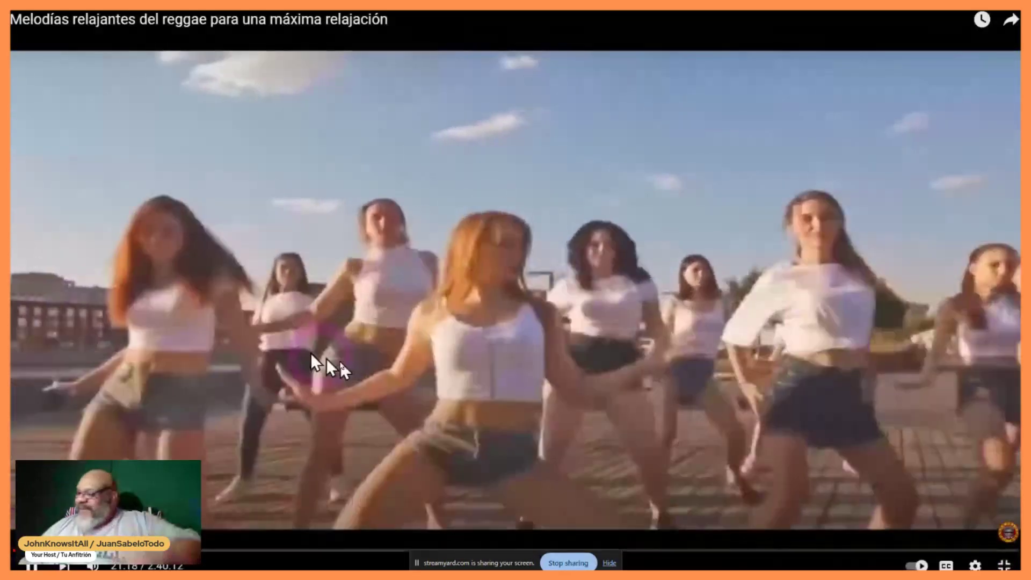
click(315, 381)
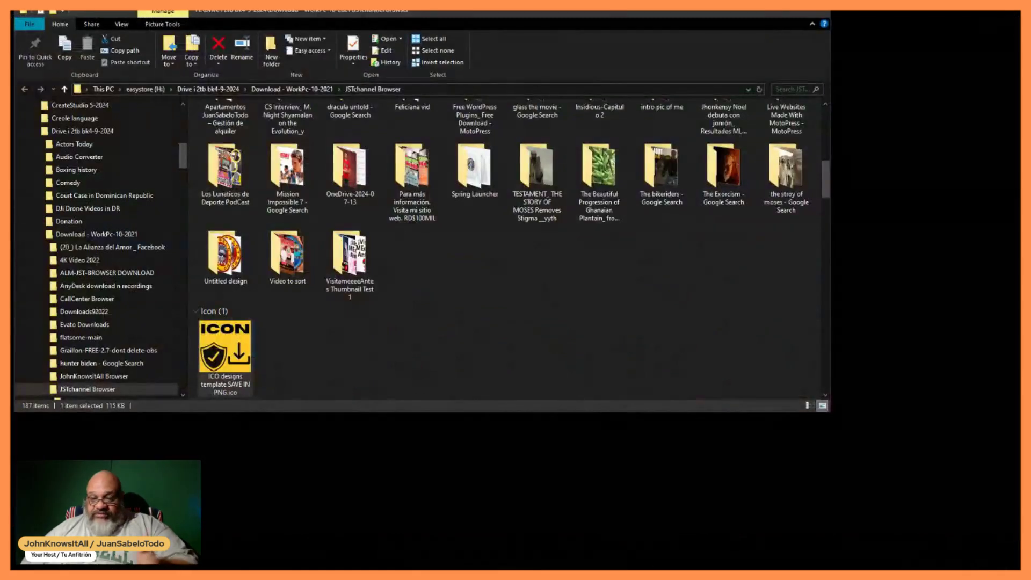
Return to the easystore (H:) drive and open the Create ICONS Windows folder inside YT-Playlist and Y COMO LO AGO
key(alt+Tab)
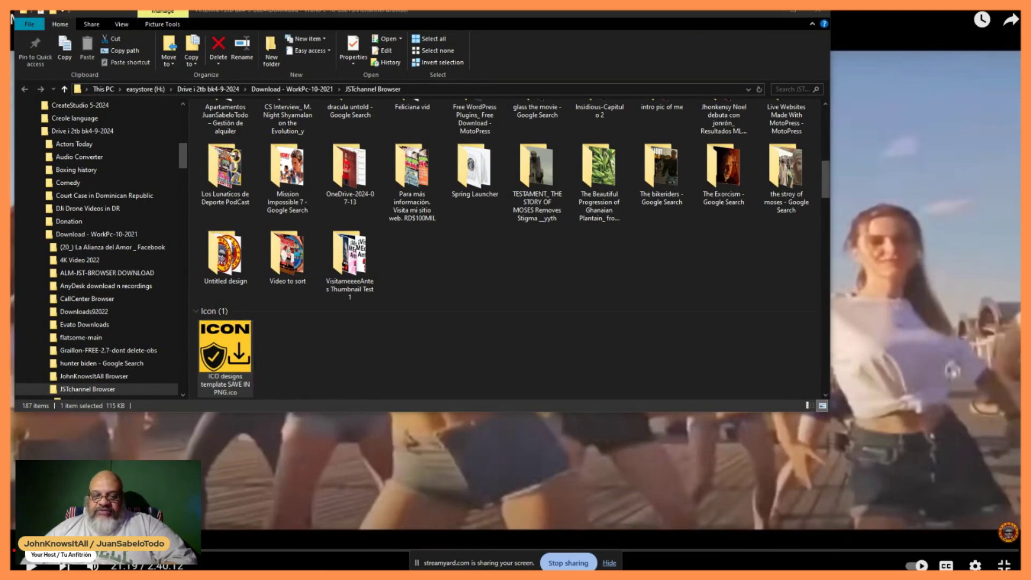
key(alt+Tab)
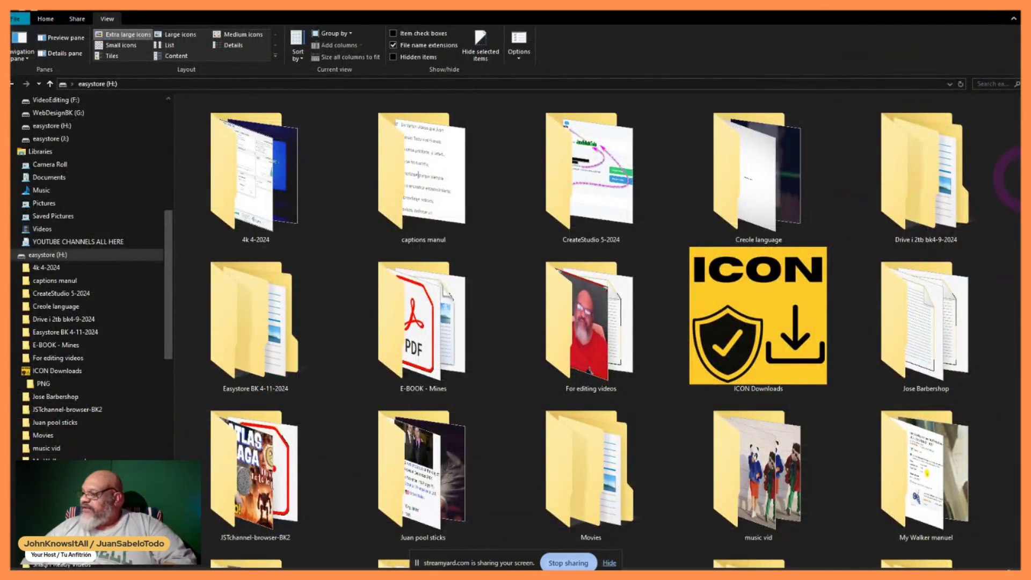
scroll(1013, 177, down, 2)
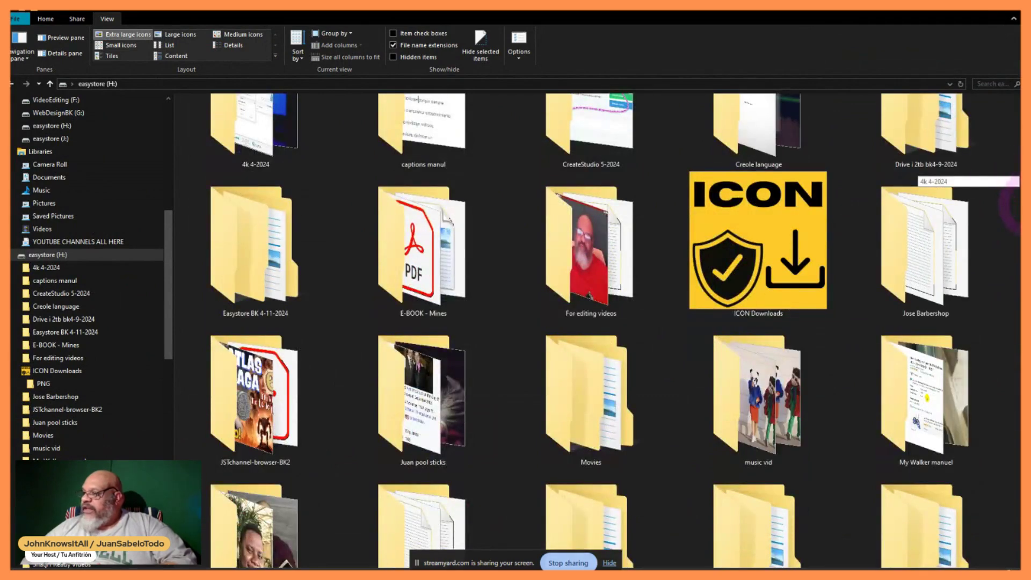
click(59, 256)
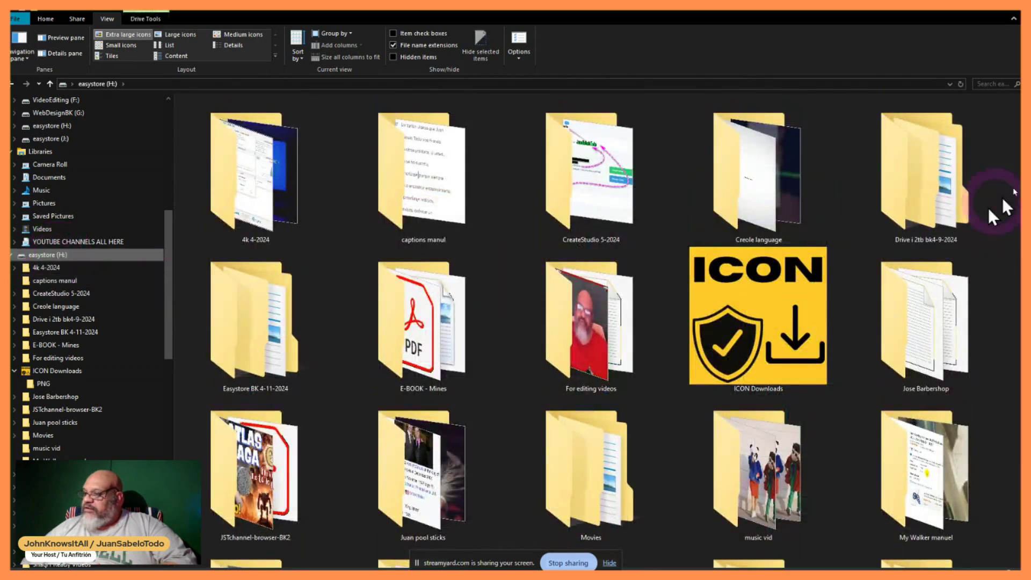
scroll(1016, 166, down, 5)
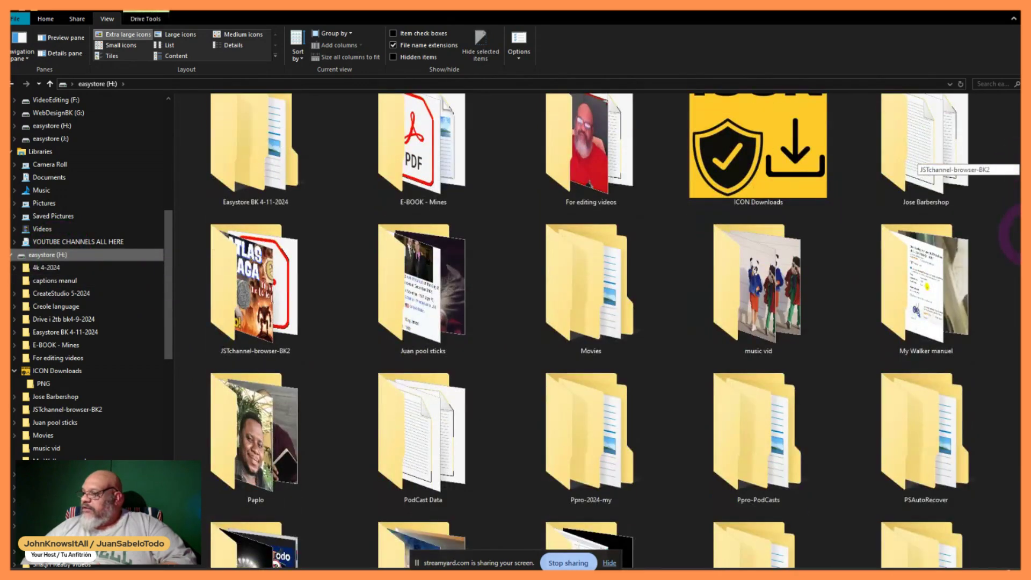
scroll(950, 311, down, 10)
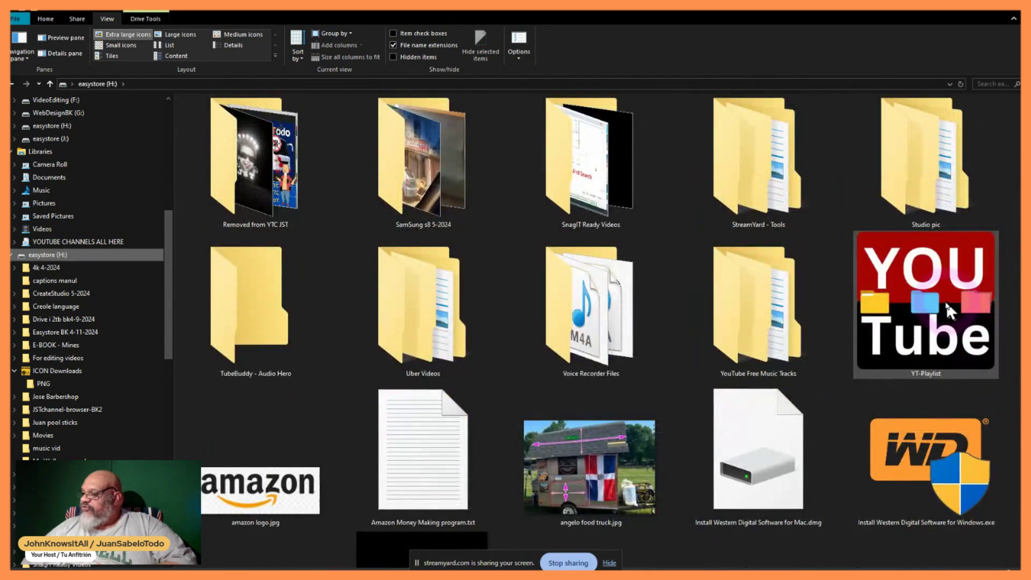
double_click(947, 311)
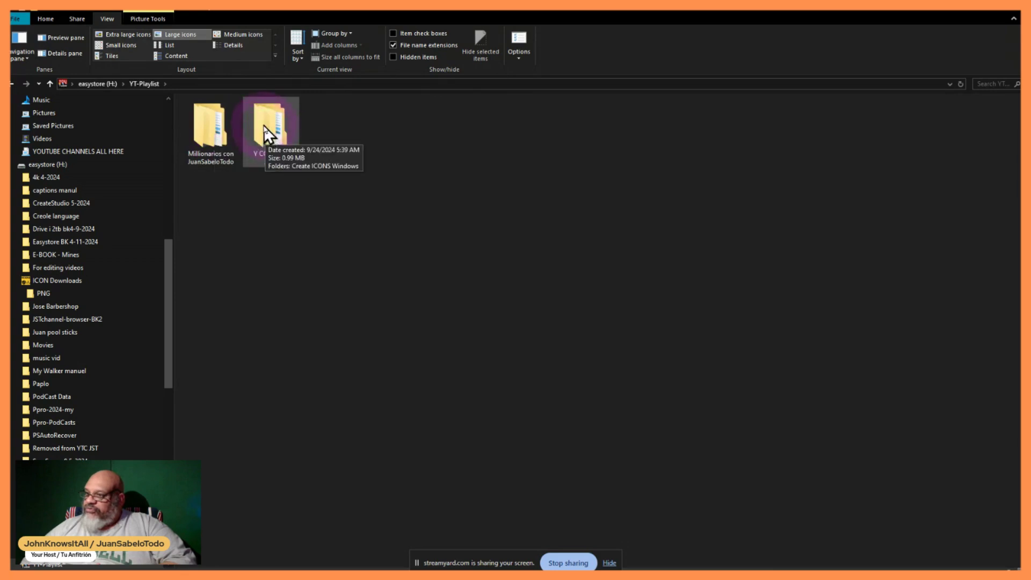
double_click(265, 125)
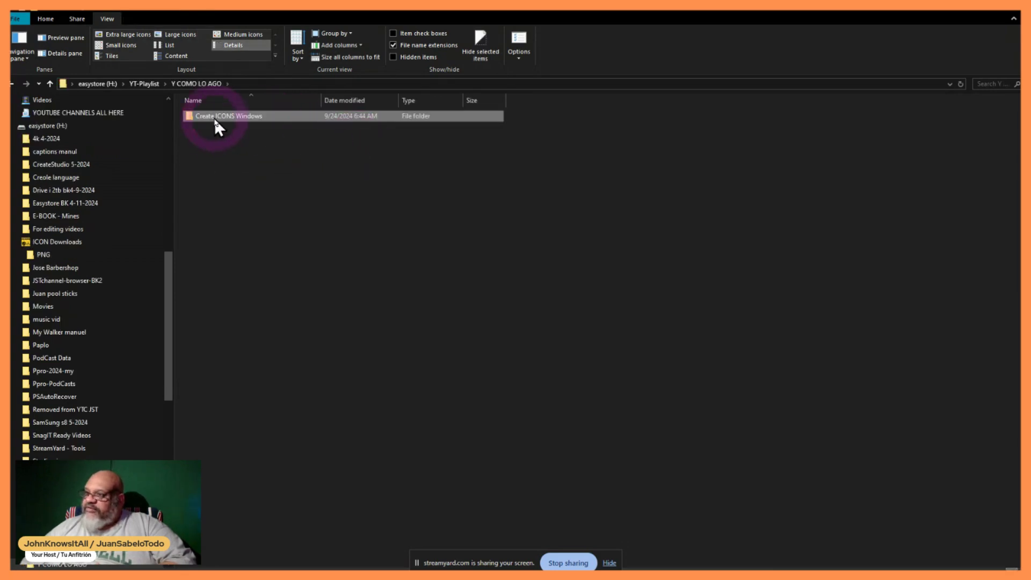
double_click(214, 118)
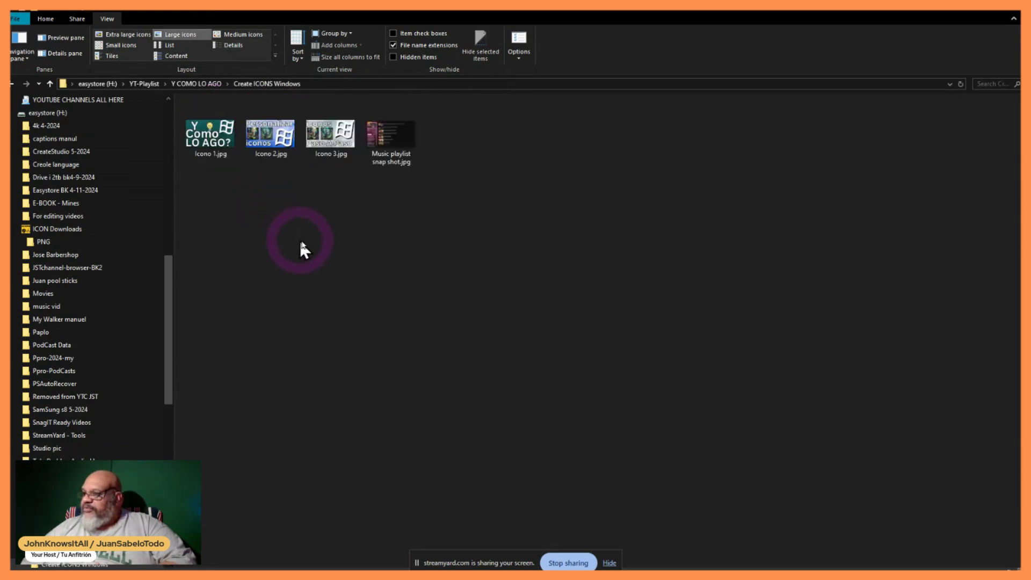
View Music playlist snap shot.jpg enlarged, look over the listed music videos and close the image
double_click(381, 140)
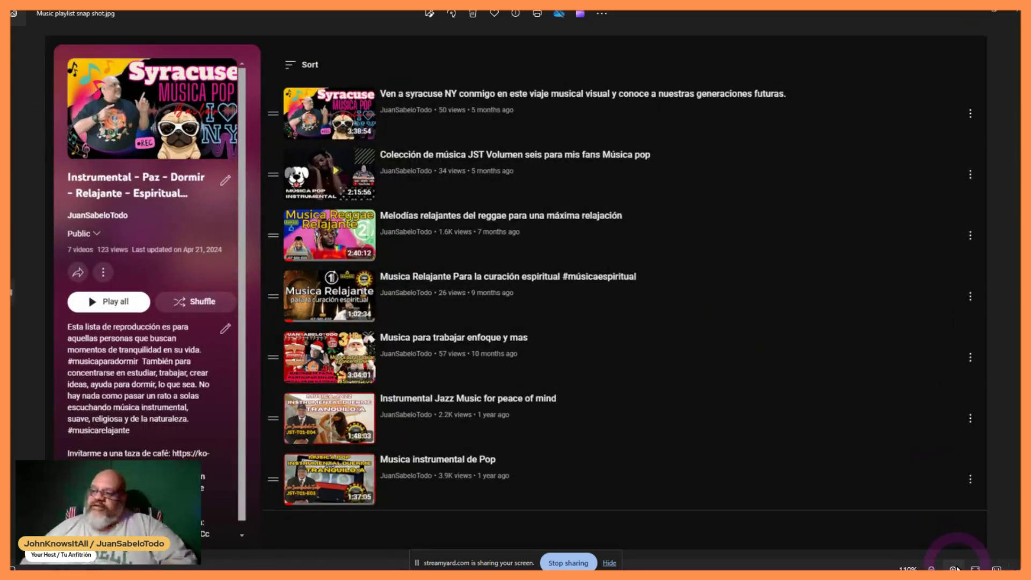
click(954, 569)
drag(607, 295, 603, 195)
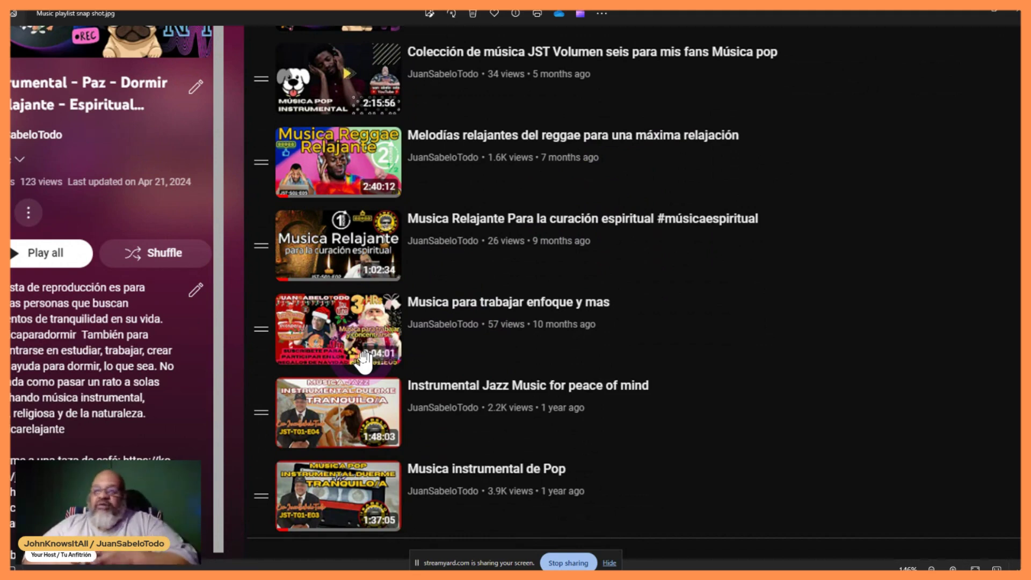
click(929, 274)
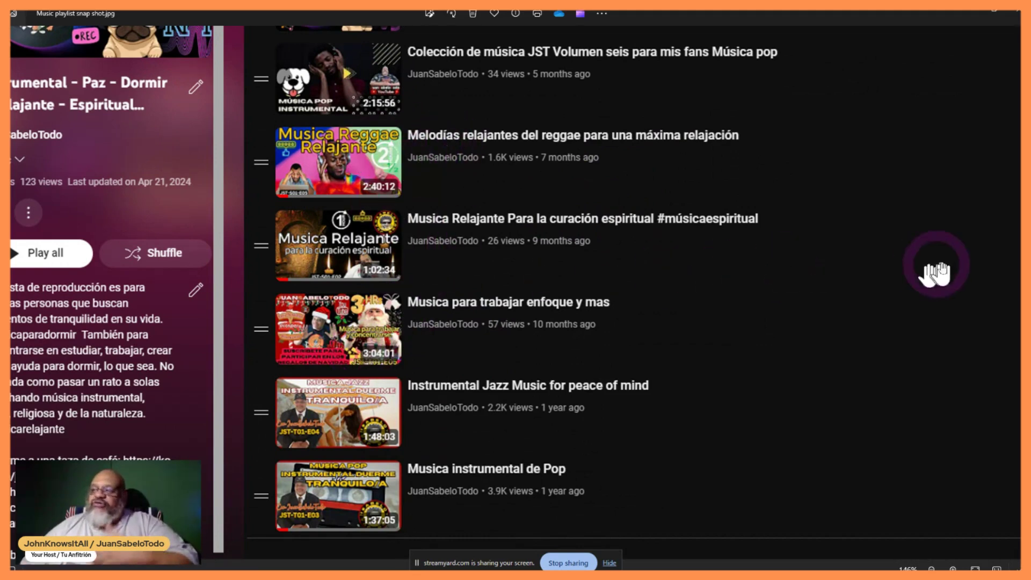
drag(892, 120, 914, 248)
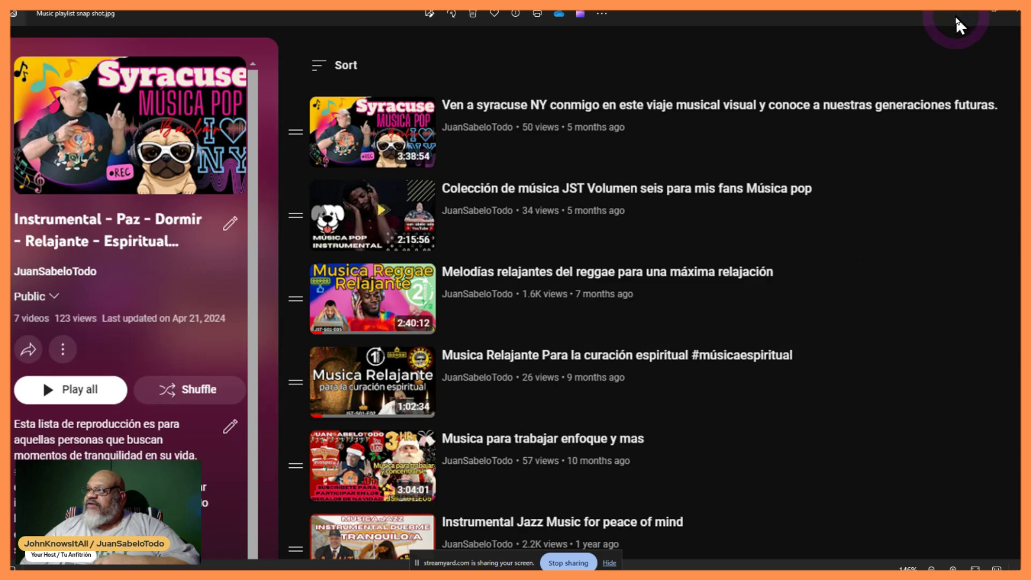
click(988, 15)
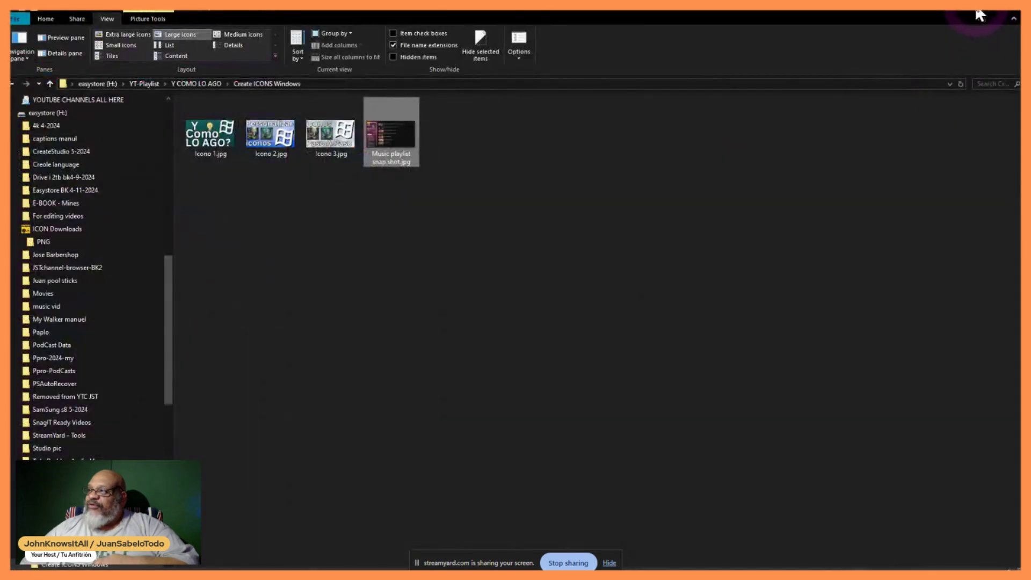
Put away both file windows, open the JuanSabeloTodo channel from the YouTube video and close the video's tab
click(979, 13)
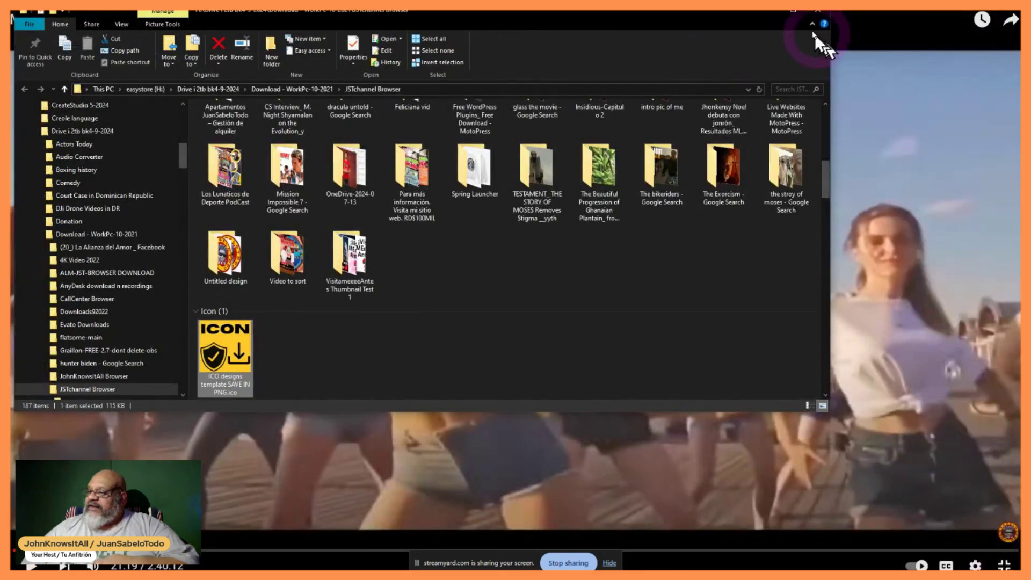
click(770, 12)
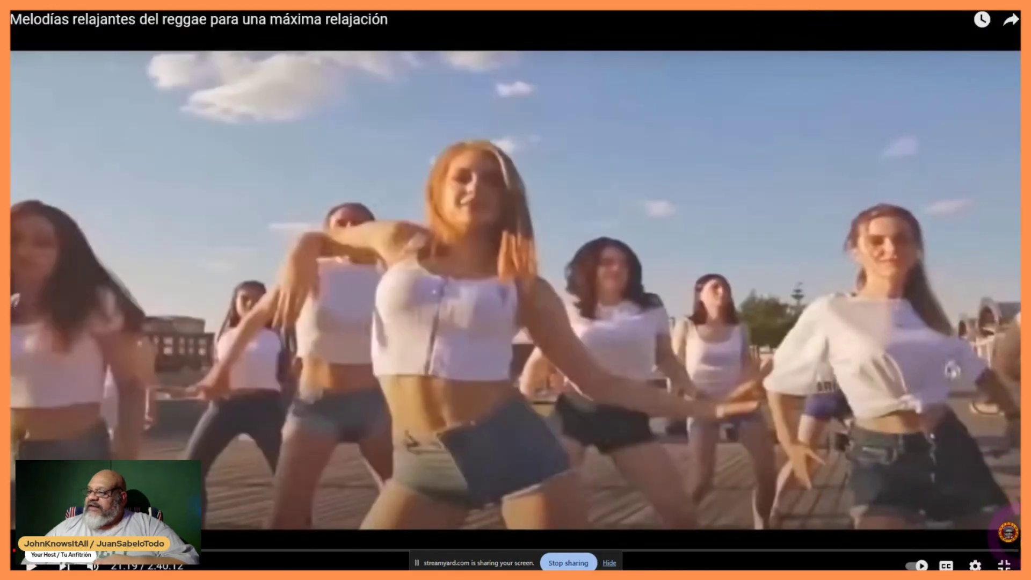
click(1010, 535)
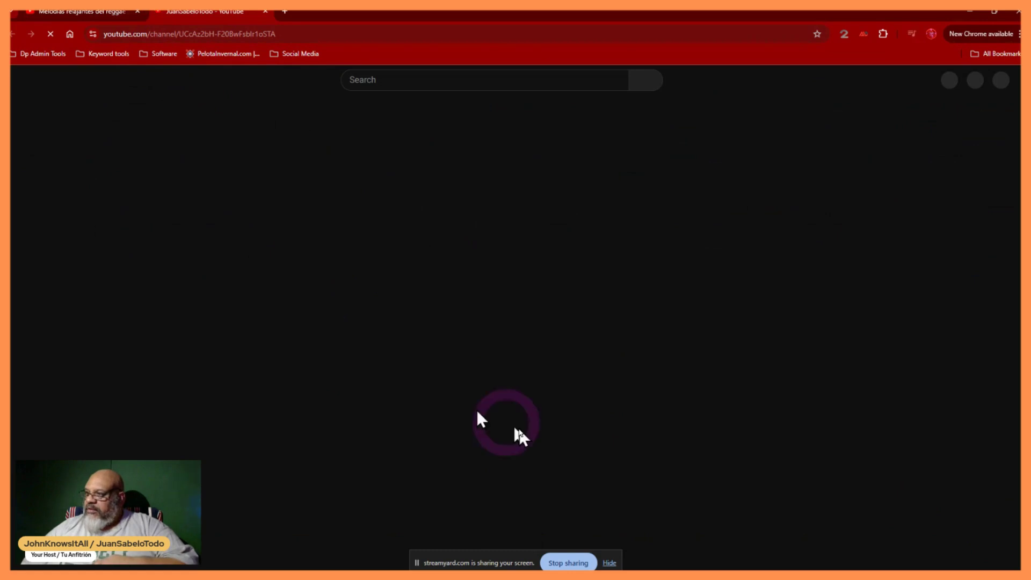
click(138, 11)
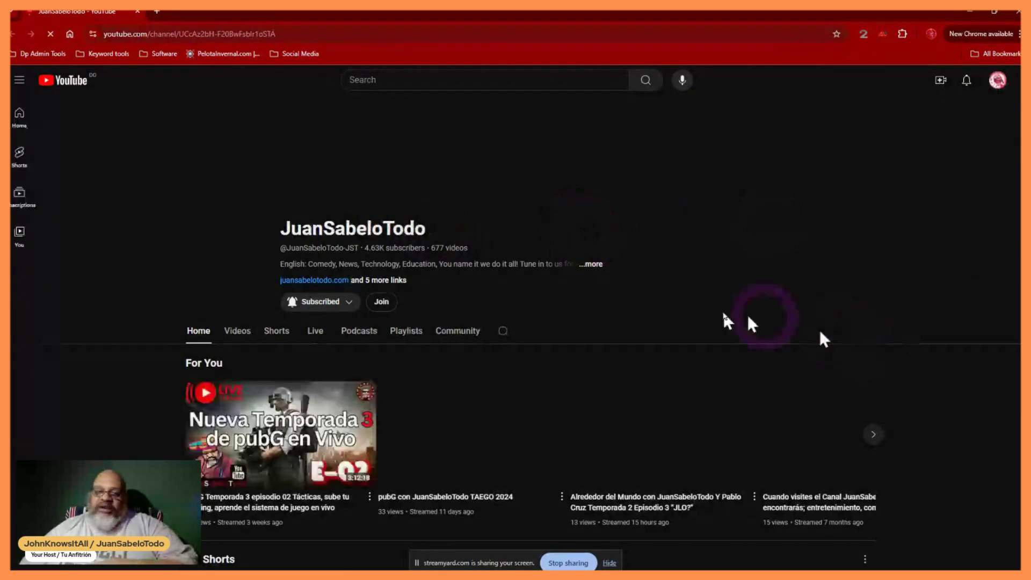
Look over the JuanSabeloTodo channel's home page and its created playlists
scroll(1010, 188, down, 2)
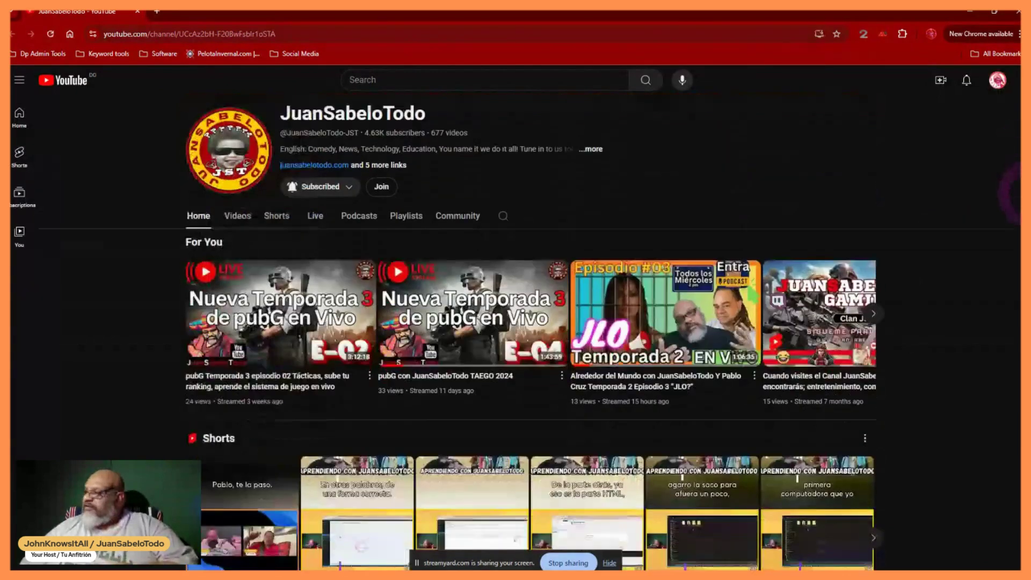
scroll(1010, 194, down, 1)
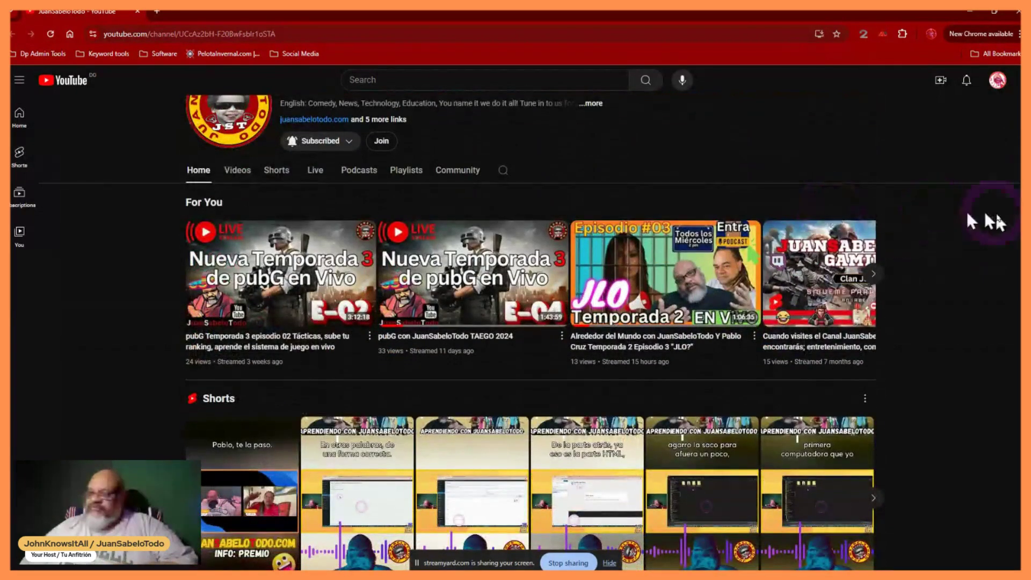
scroll(450, 218, up, 2)
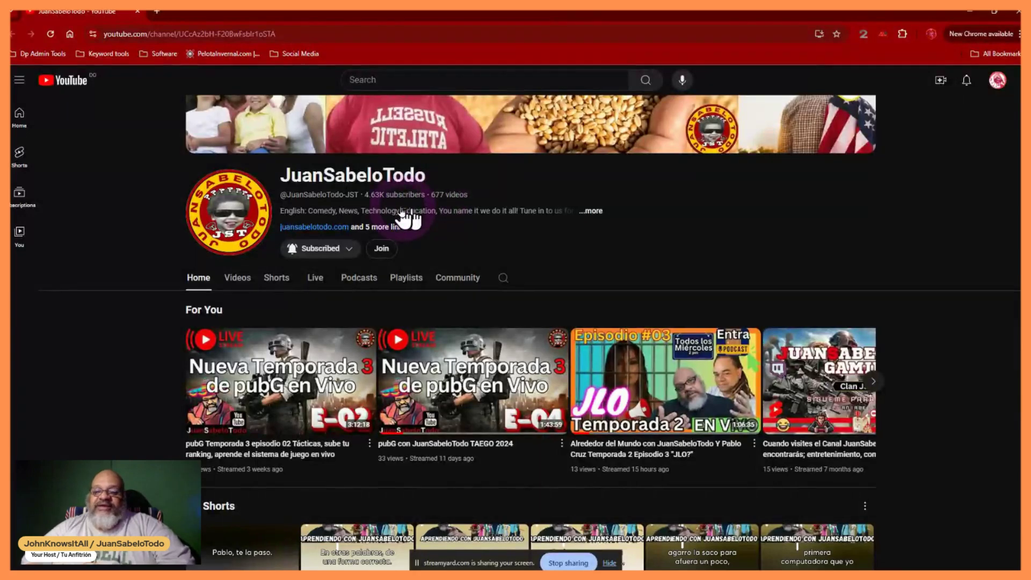
click(395, 285)
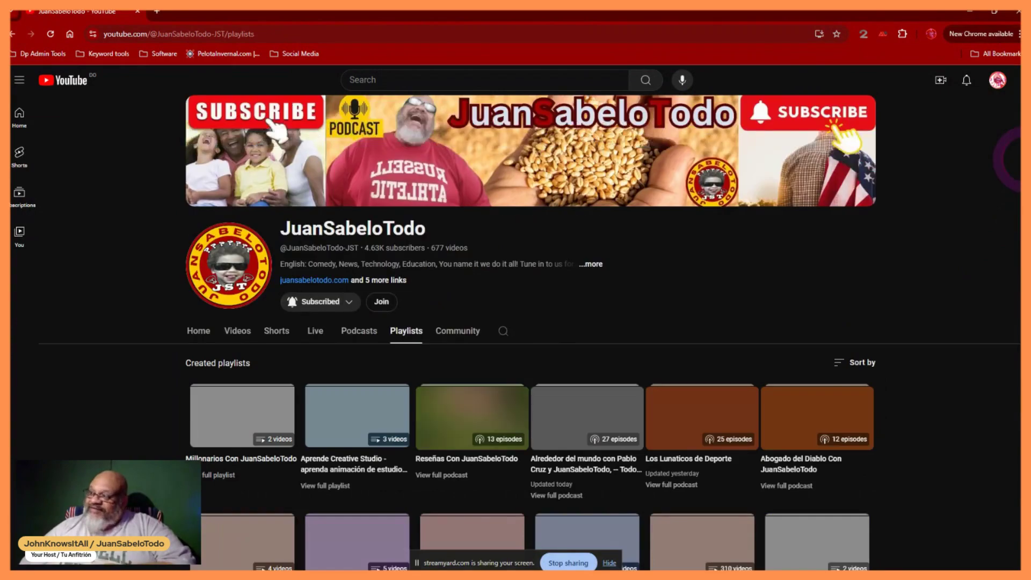
scroll(1018, 177, down, 3)
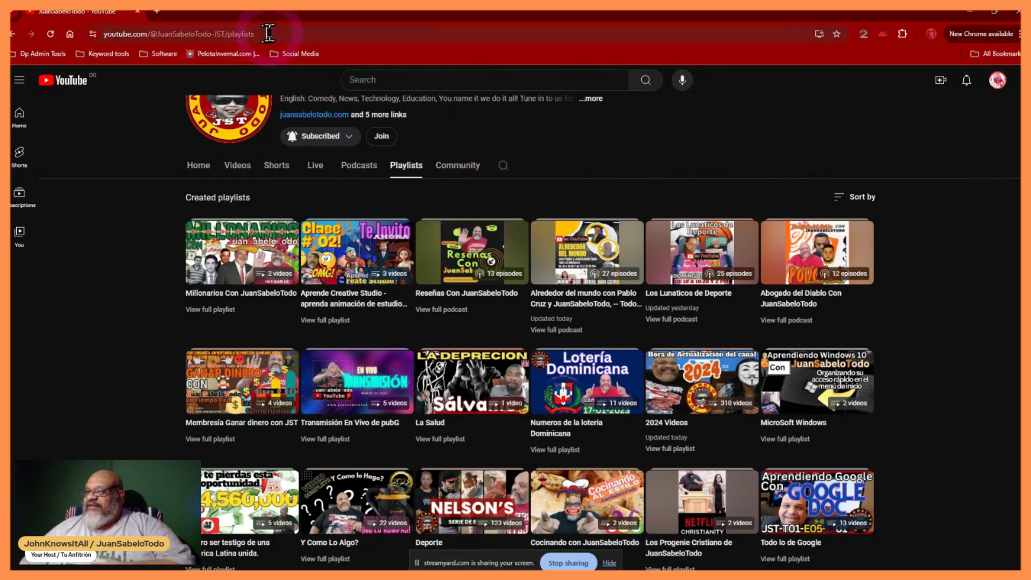
Search YouTube for "johnknowsitall" and open the JohnKnowsItAll channel
click(419, 80)
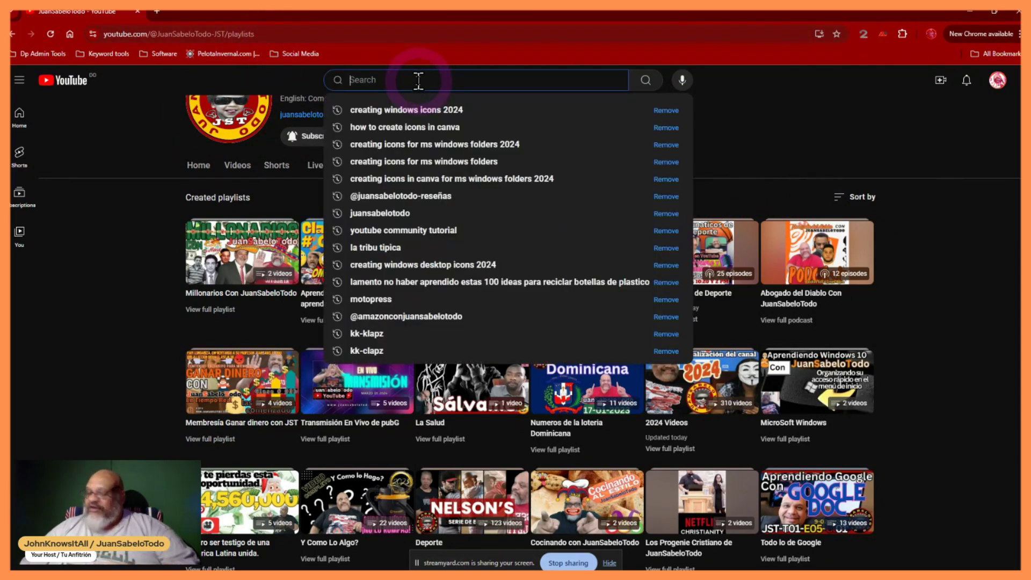
text(johnk)
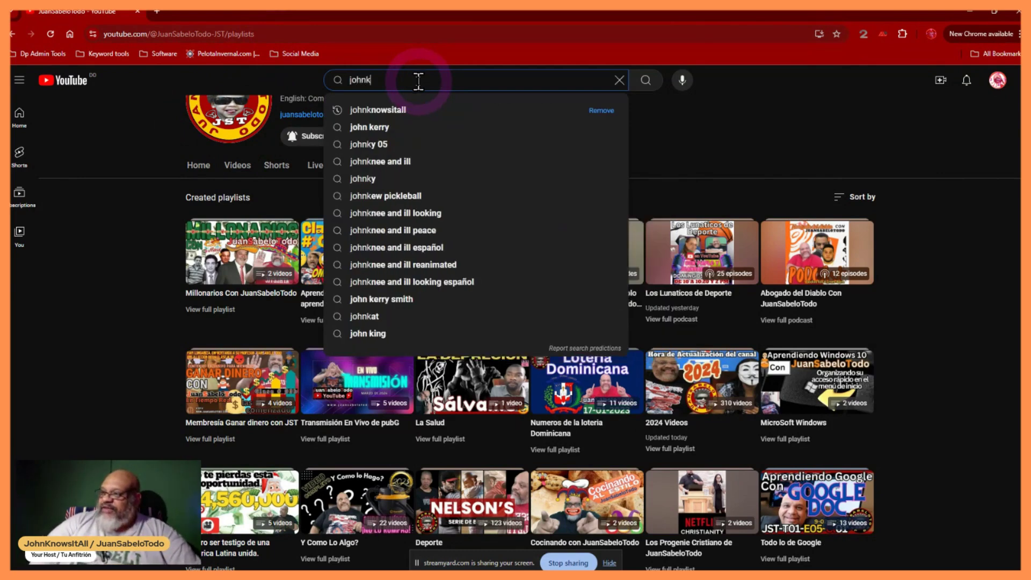
text(nows)
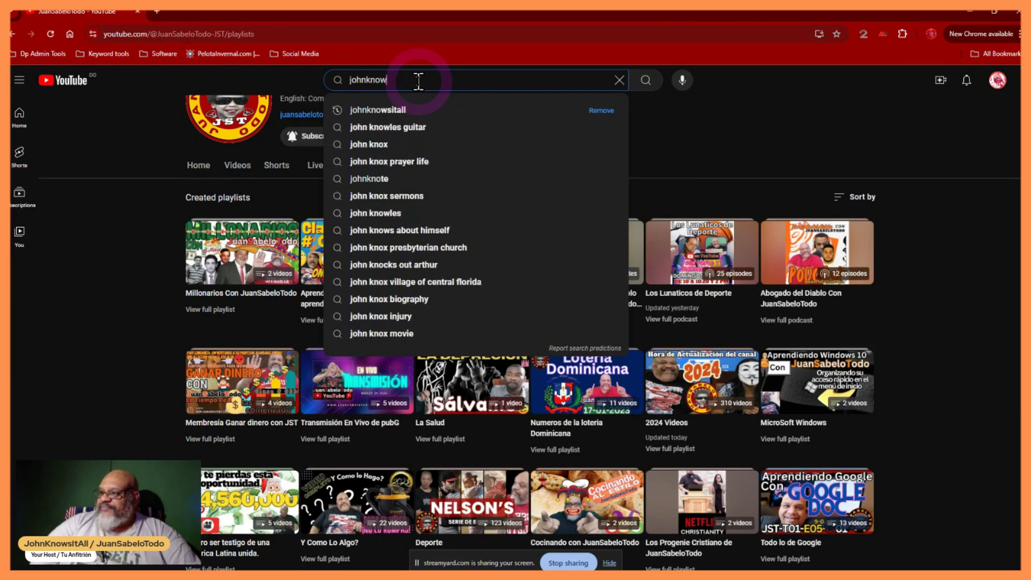
text(itall)
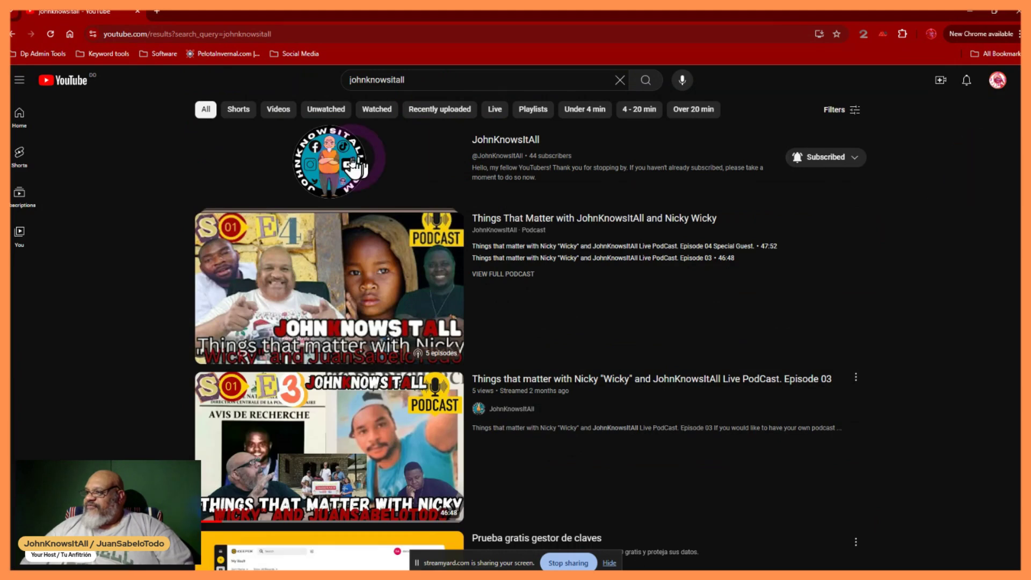
click(352, 164)
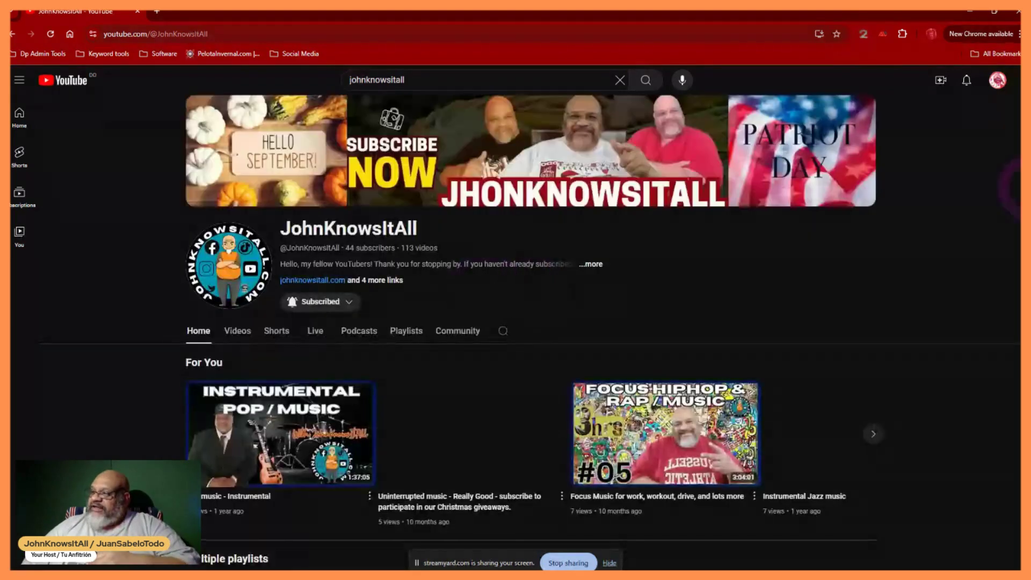
Look over the JohnKnowsItAll channel's home page, view its About description with all links, and close it
scroll(490, 280, down, 2)
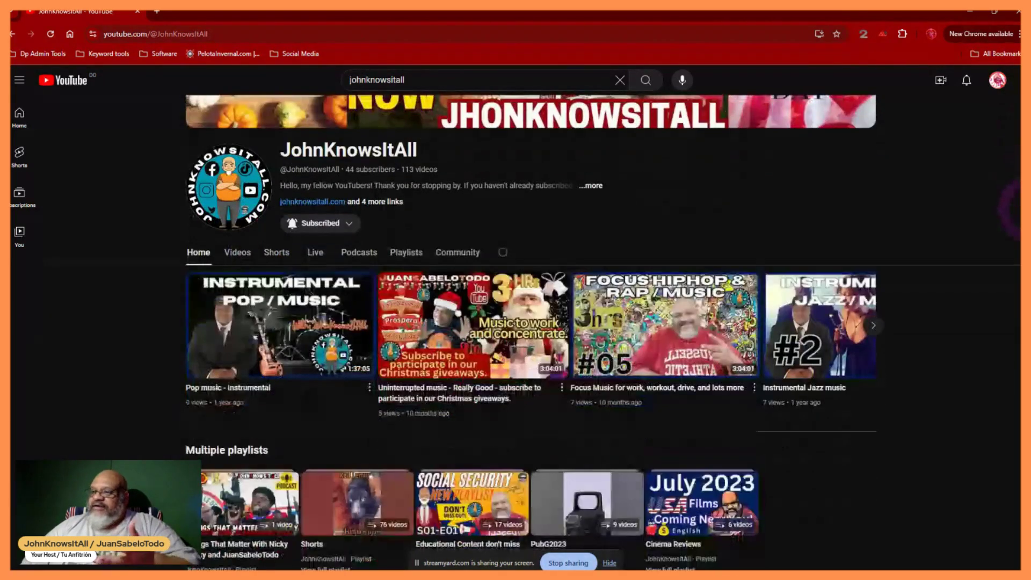
scroll(490, 281, down, 1)
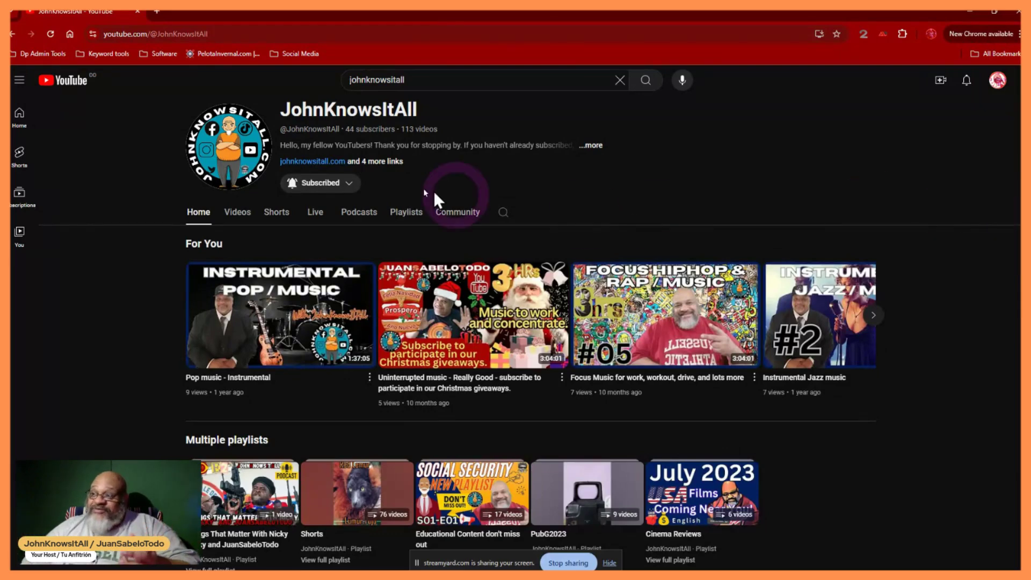
click(381, 163)
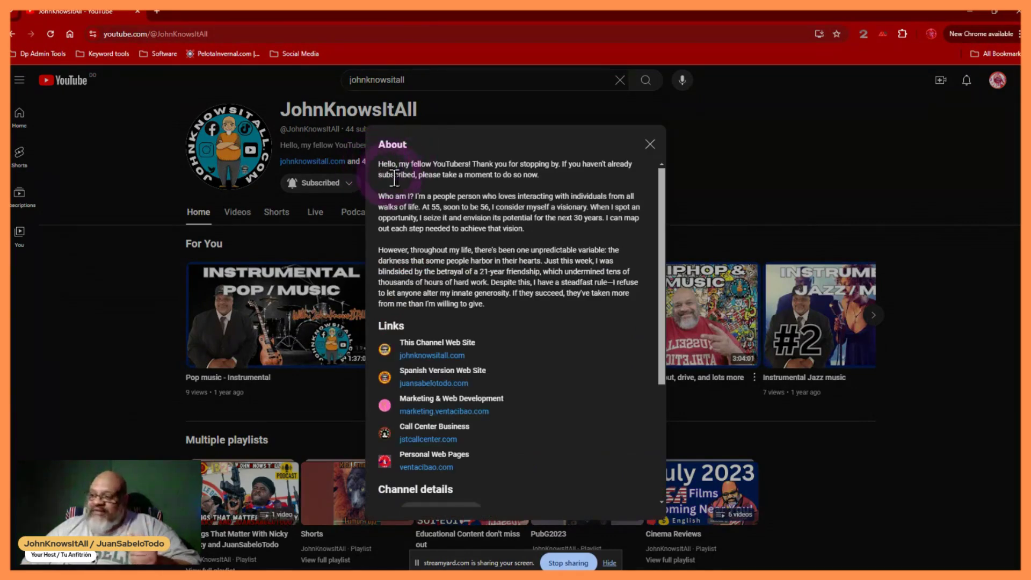
click(650, 144)
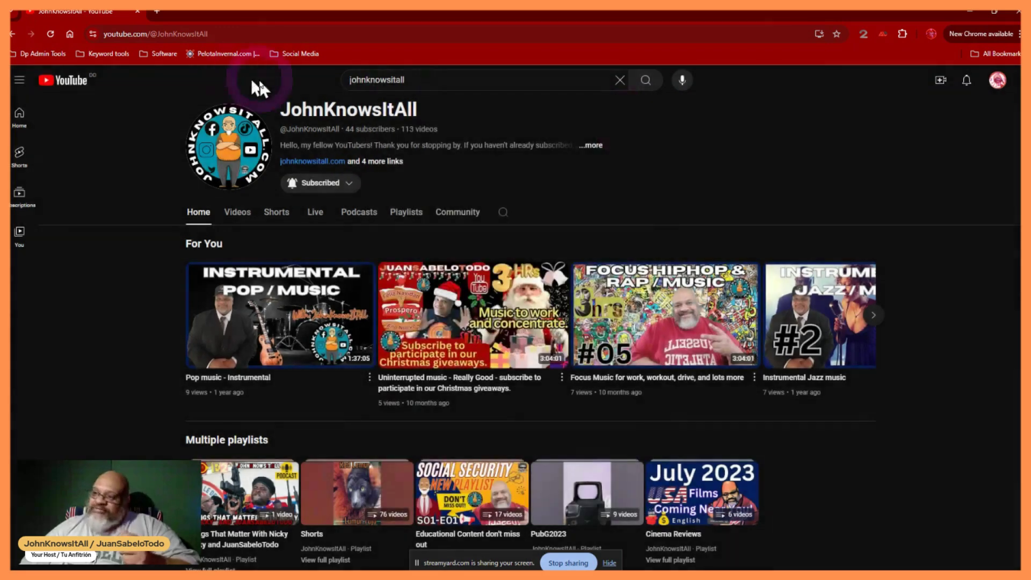
Return to the JuanSabeloTodo channel's playlists page, view its About description with all links and channel details, and close it
click(12, 34)
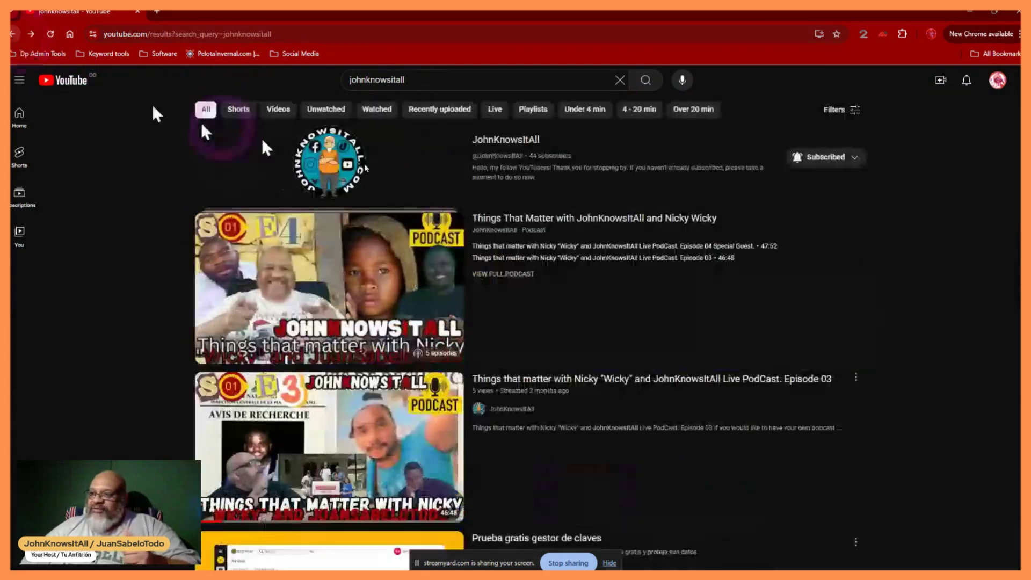
click(460, 159)
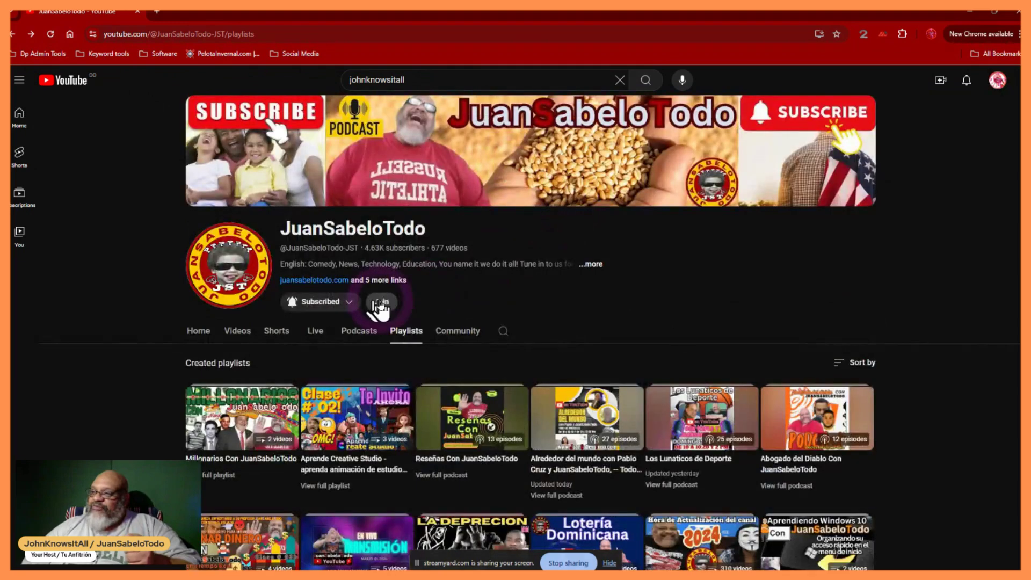
click(391, 281)
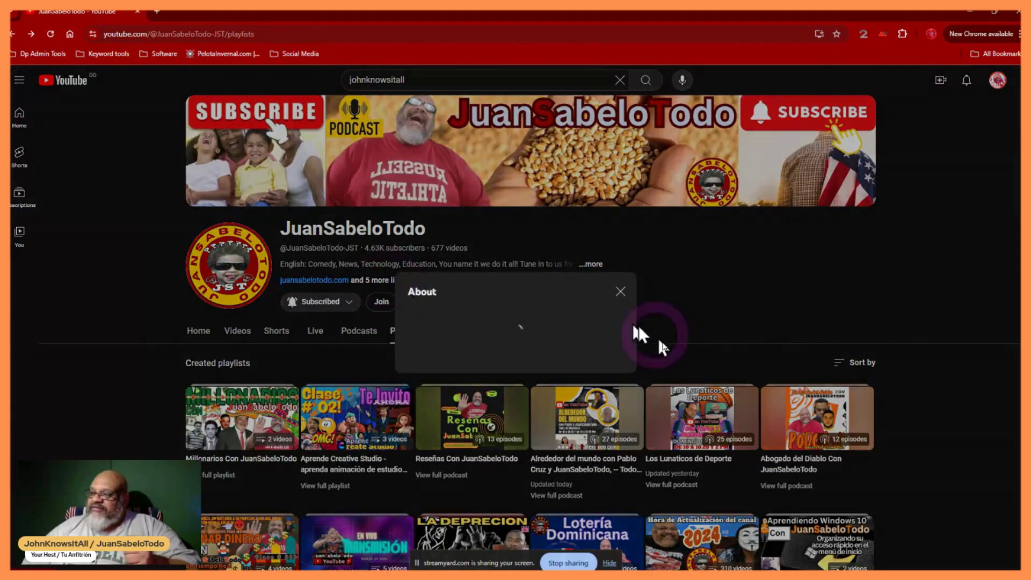
scroll(564, 276, down, 1)
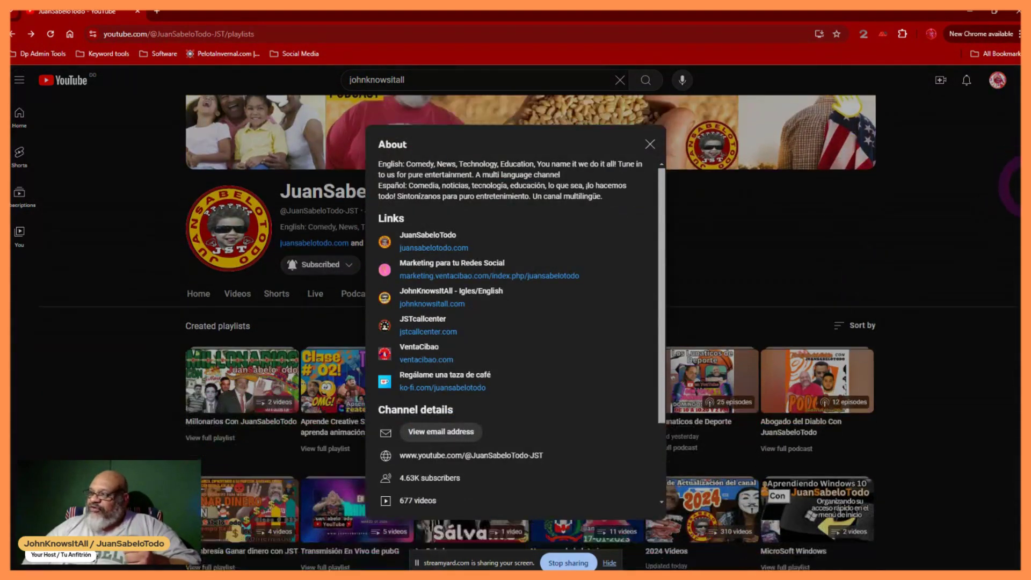
scroll(663, 274, down, 1)
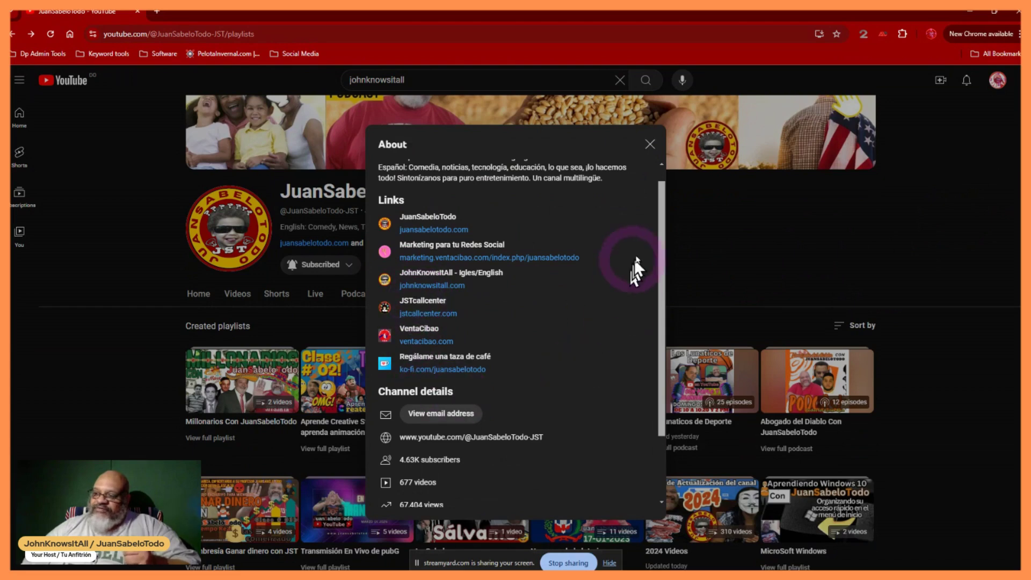
drag(661, 243, 672, 123)
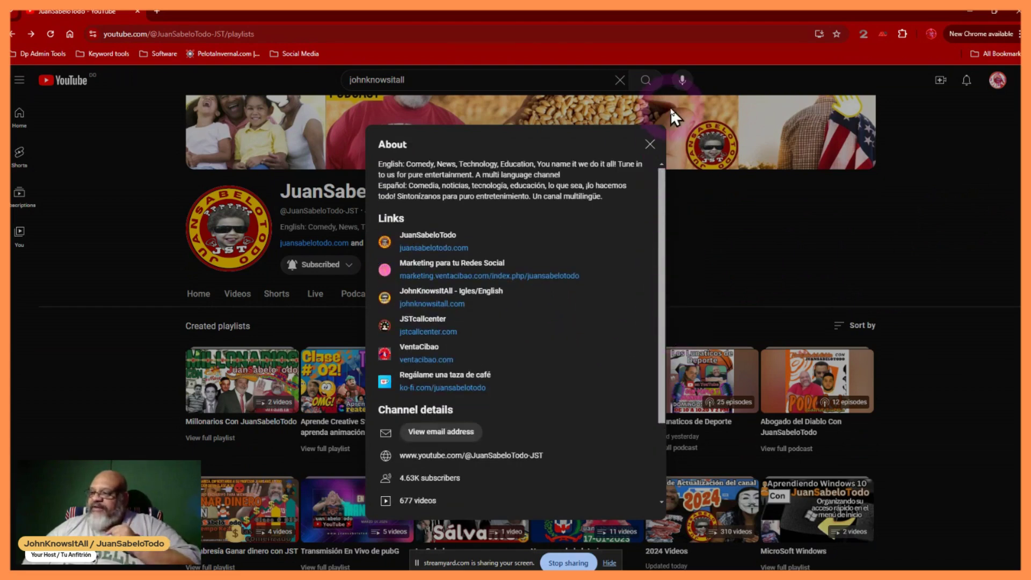
click(651, 146)
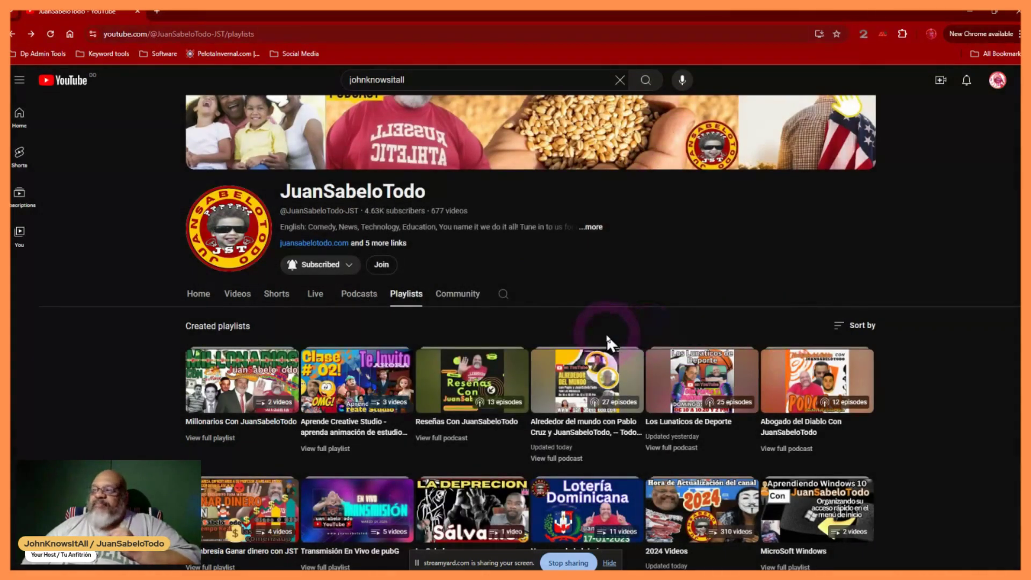